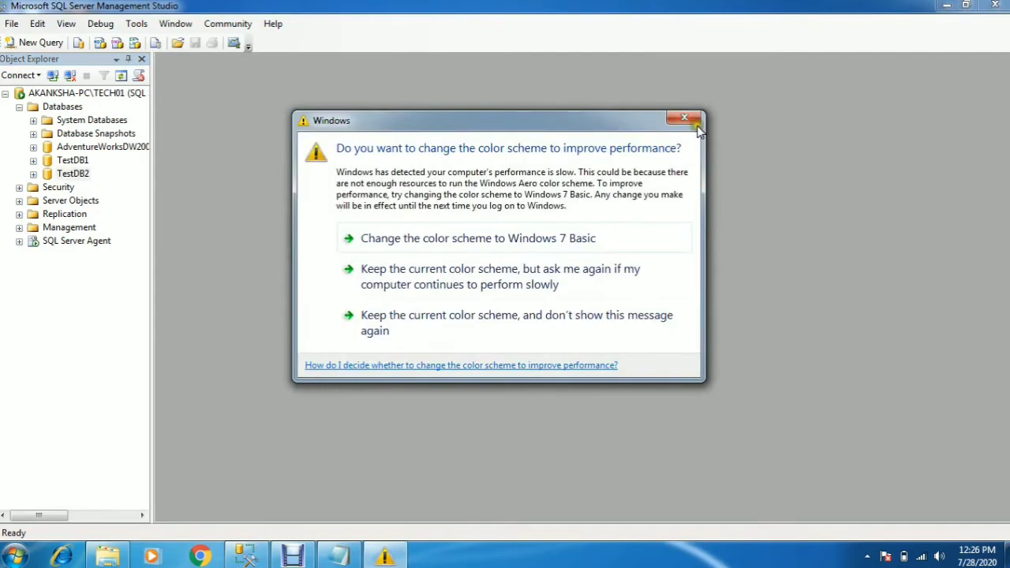
- Dismiss the Windows colour scheme prompt and display the Files page of TestDB2's database properties in a maximized window
left_click(696, 123)
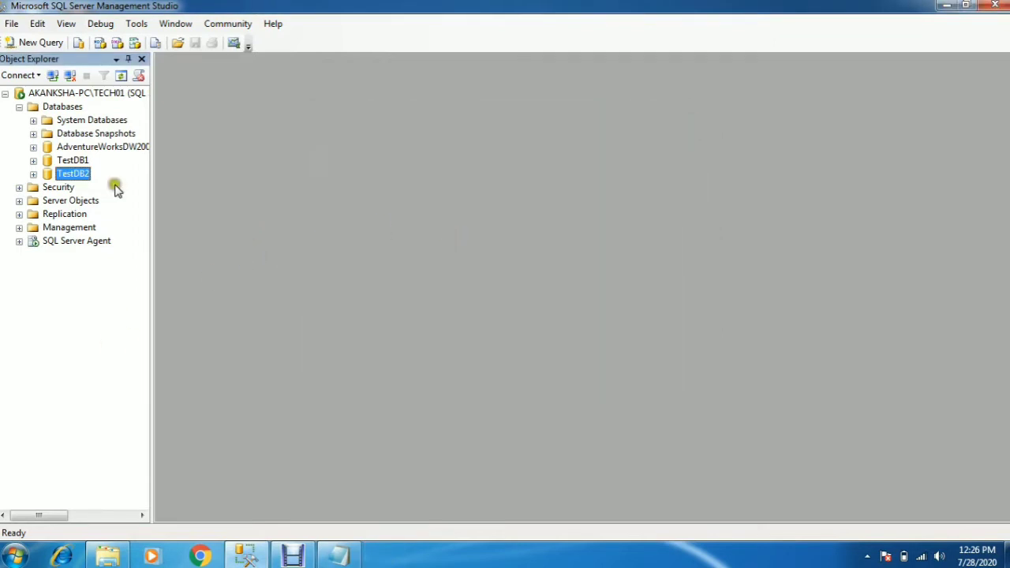
left_click(115, 94)
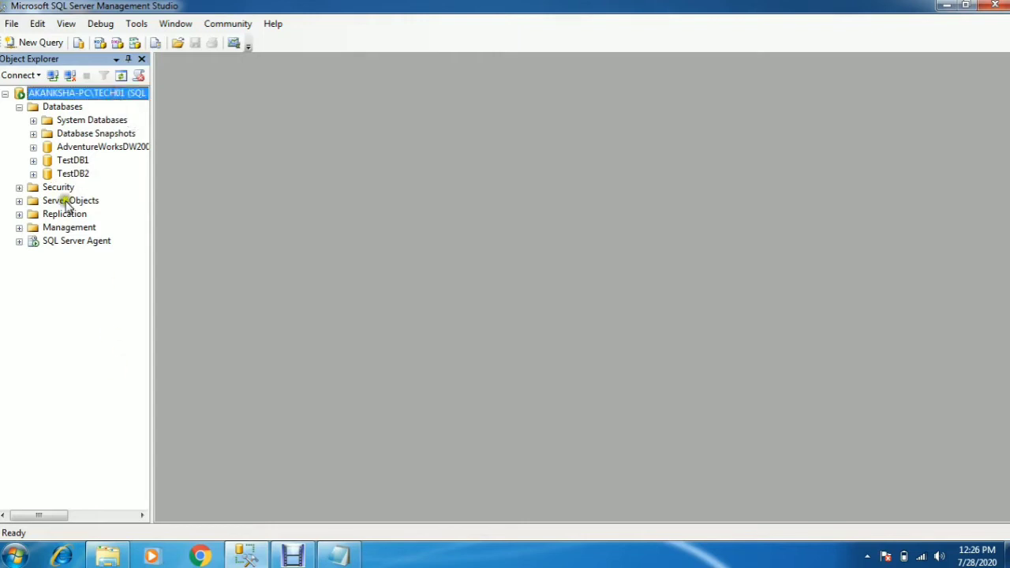
left_click(69, 174)
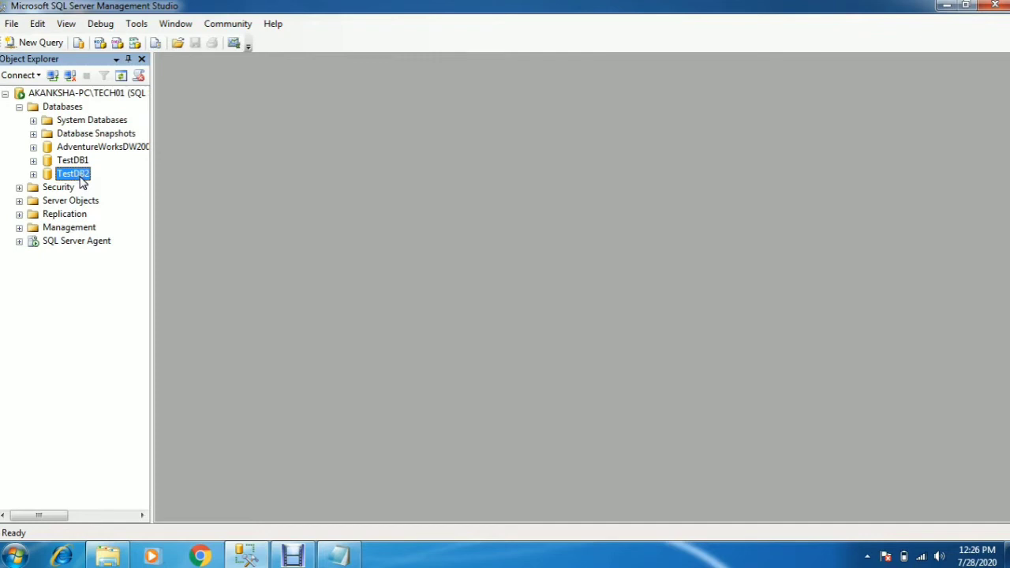
right_click(80, 178)
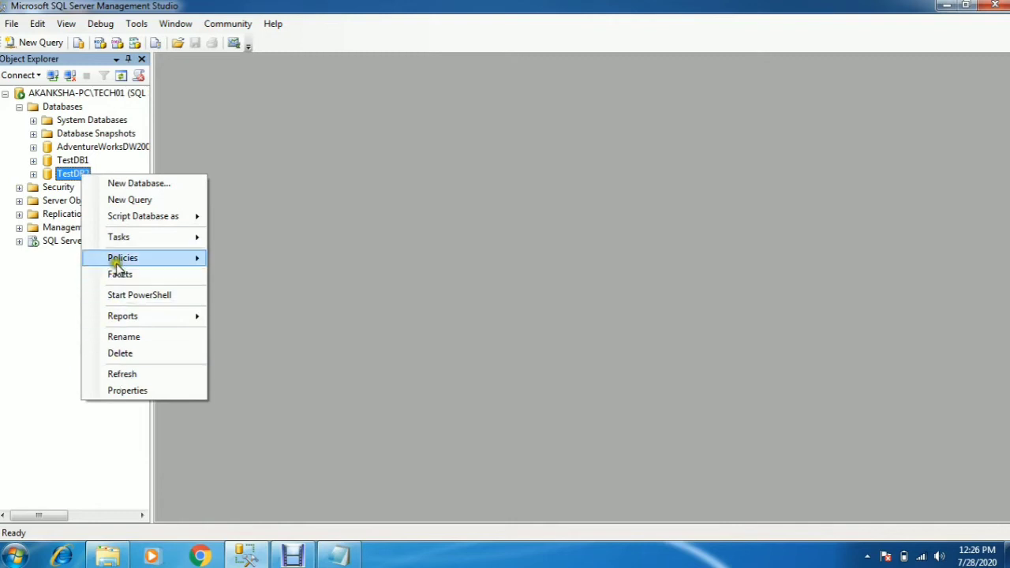
mouse_move(116, 264)
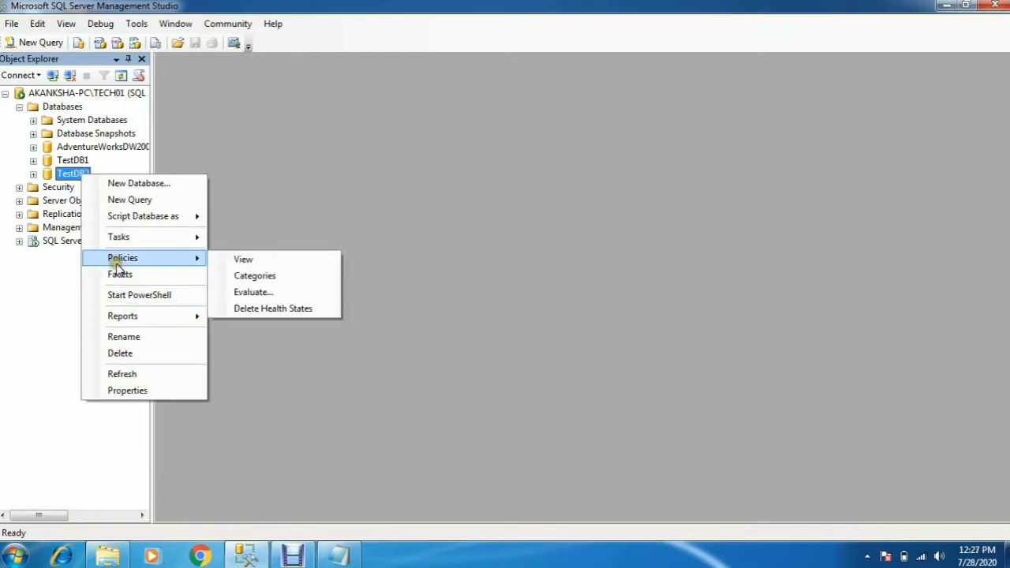
left_click(118, 394)
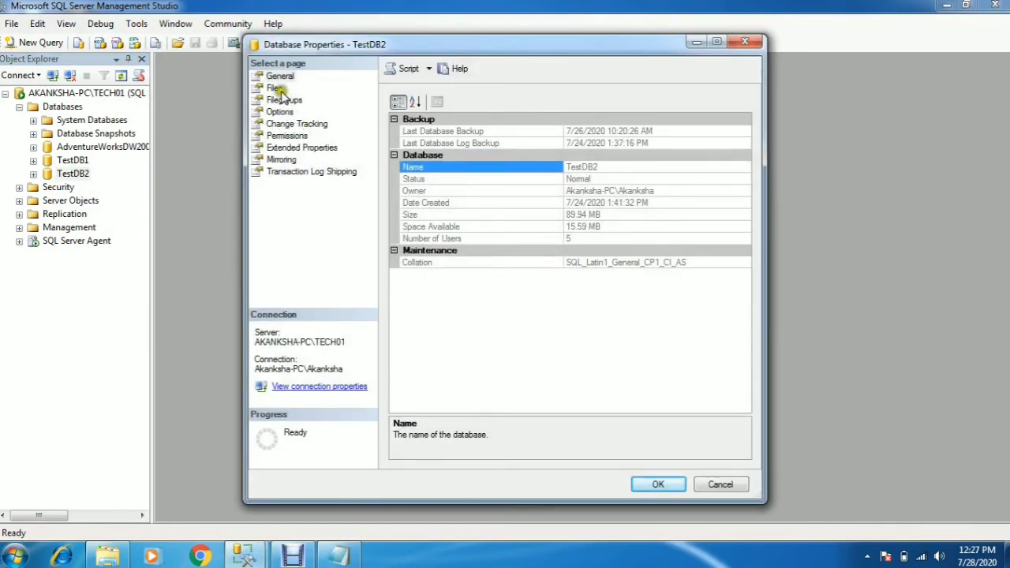
left_click(275, 88)
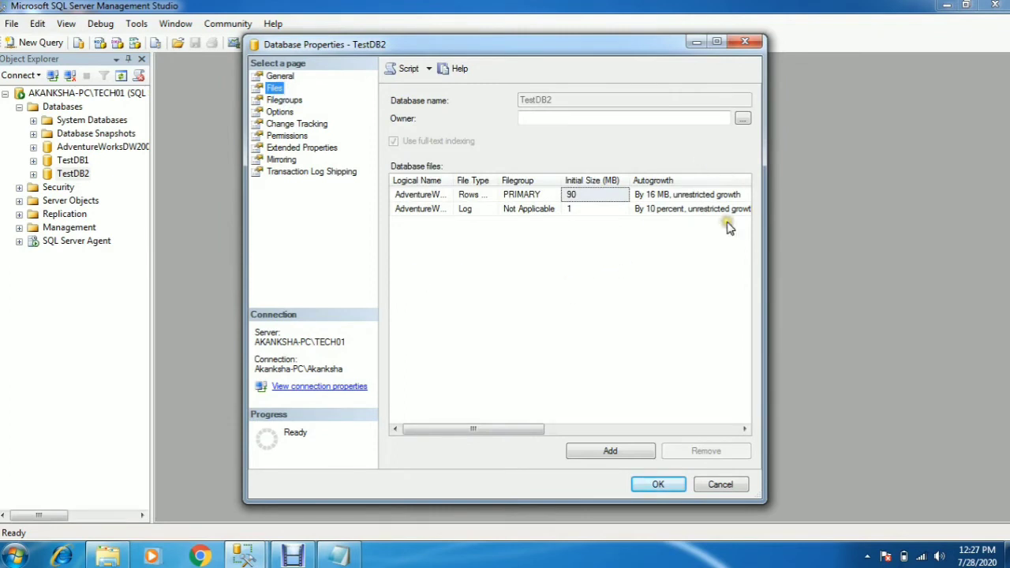
left_click(716, 43)
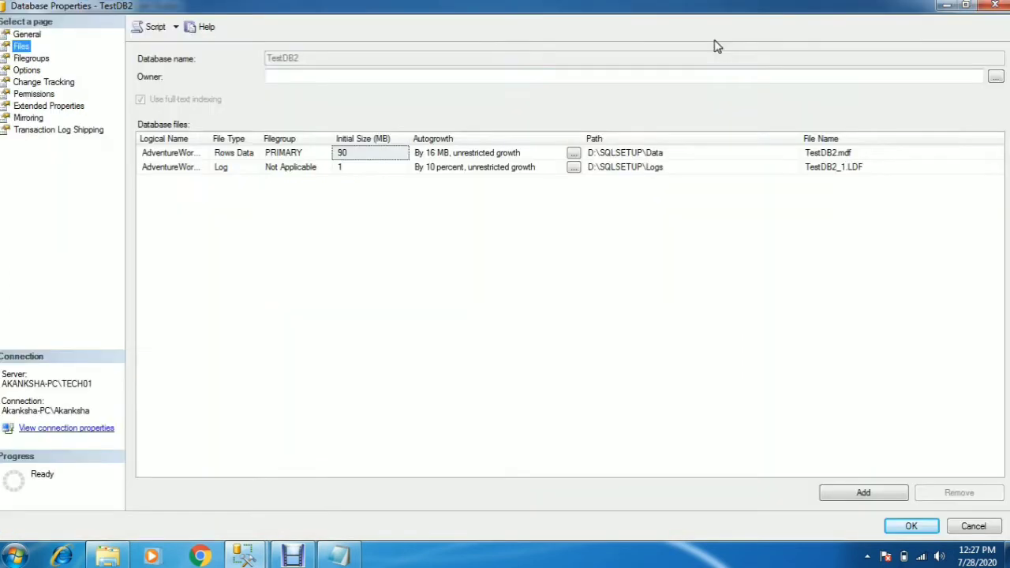
- Copy the TestDB2 data file's path, D:\SQLSETUP\Data, into the untitled Notepad document
left_click(688, 153)
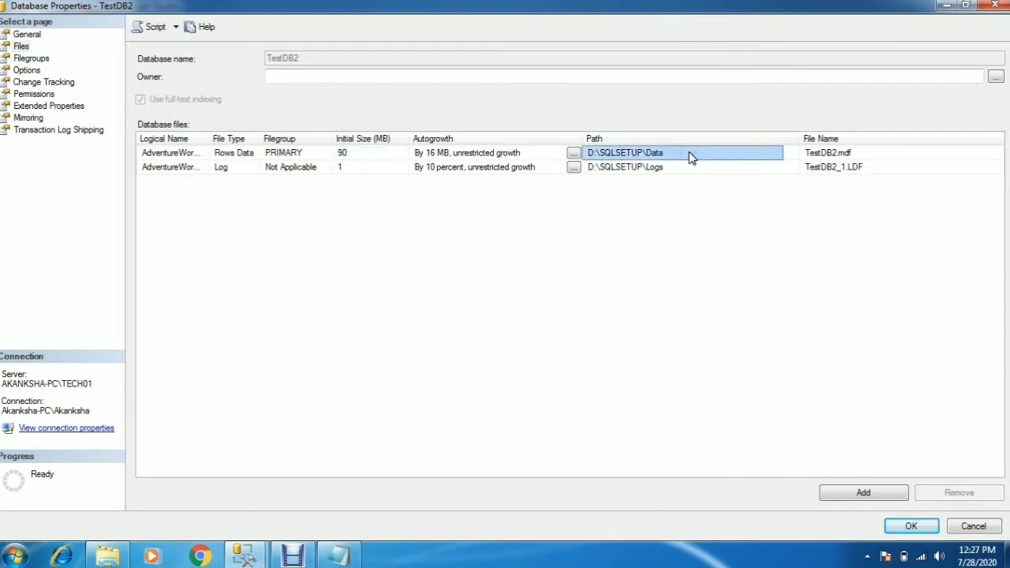
left_click(339, 556)
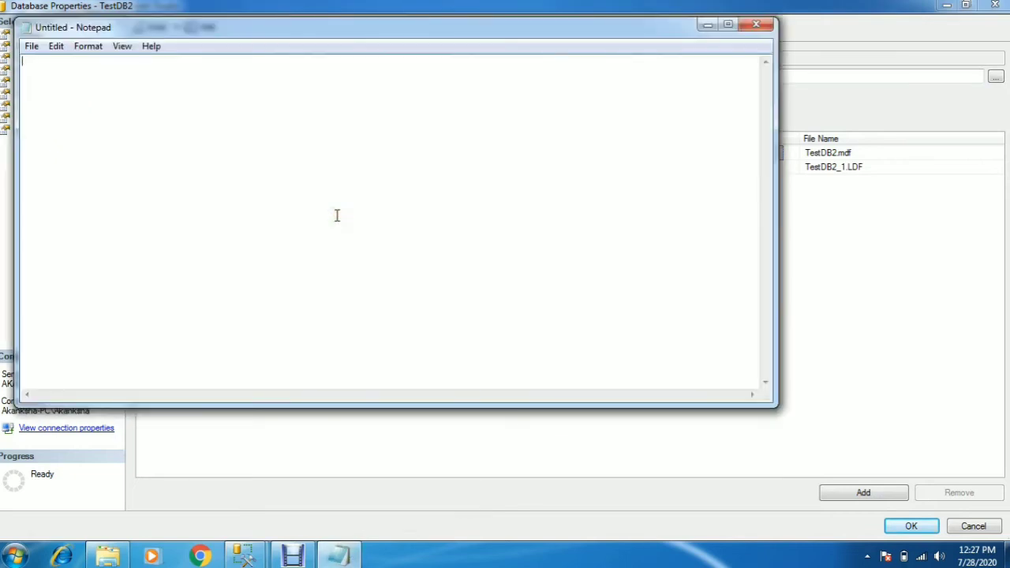
type("D:\\SQLSETUP\\Data")
left_click(707, 25)
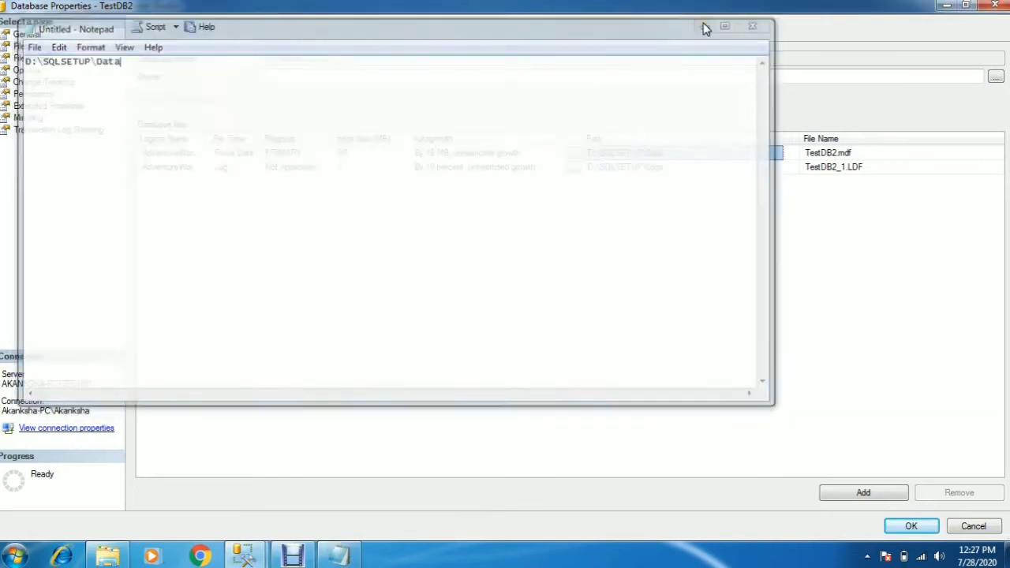
- Copy the TestDB2 log file's path, D:\SQLSETUP\Logs, into Notepad below the data path, separated by a blank line
left_click(660, 169)
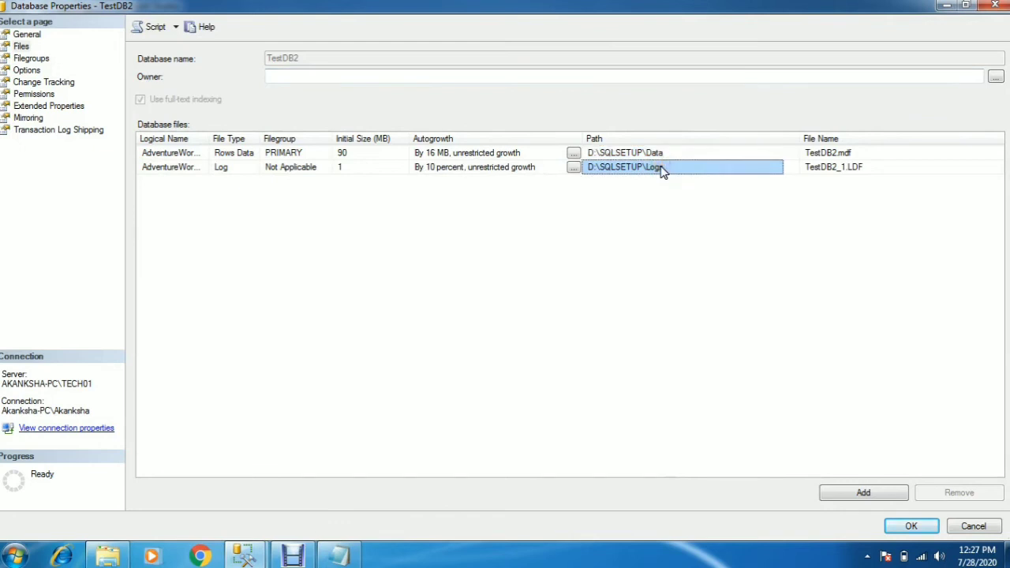
left_click(338, 556)
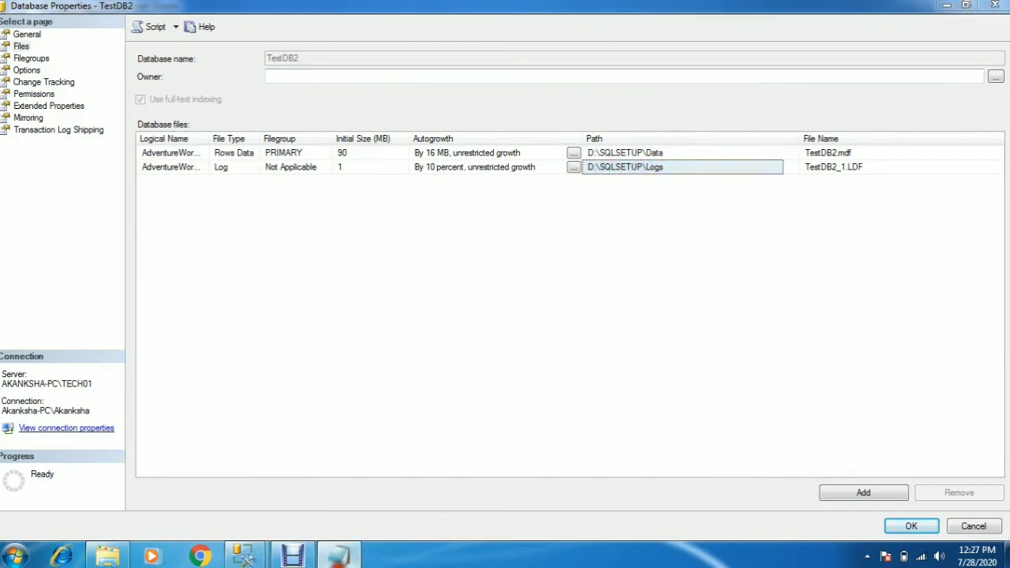
key("Return")
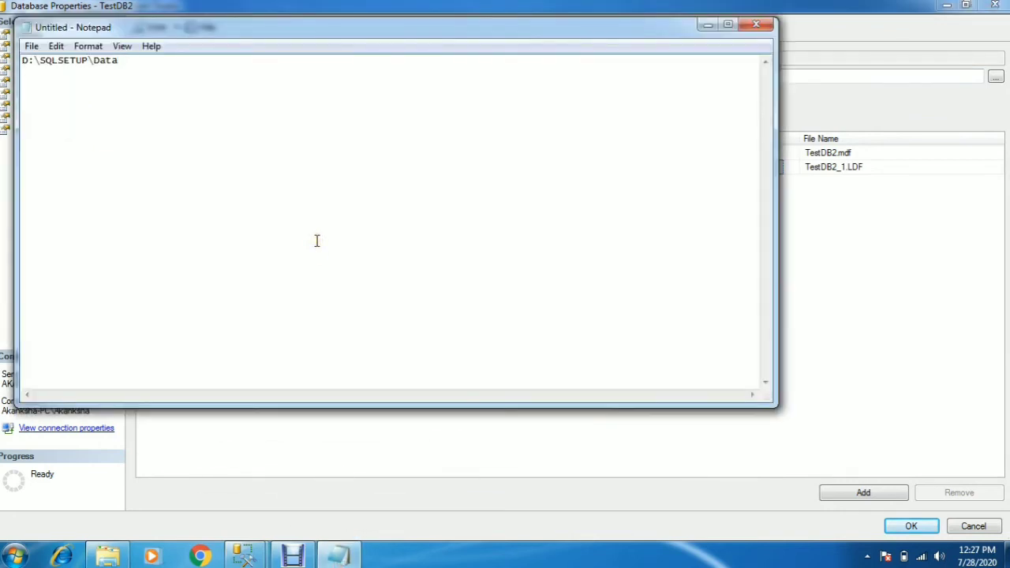
key("Return")
type("D:\\SQLSETUP\\Logs")
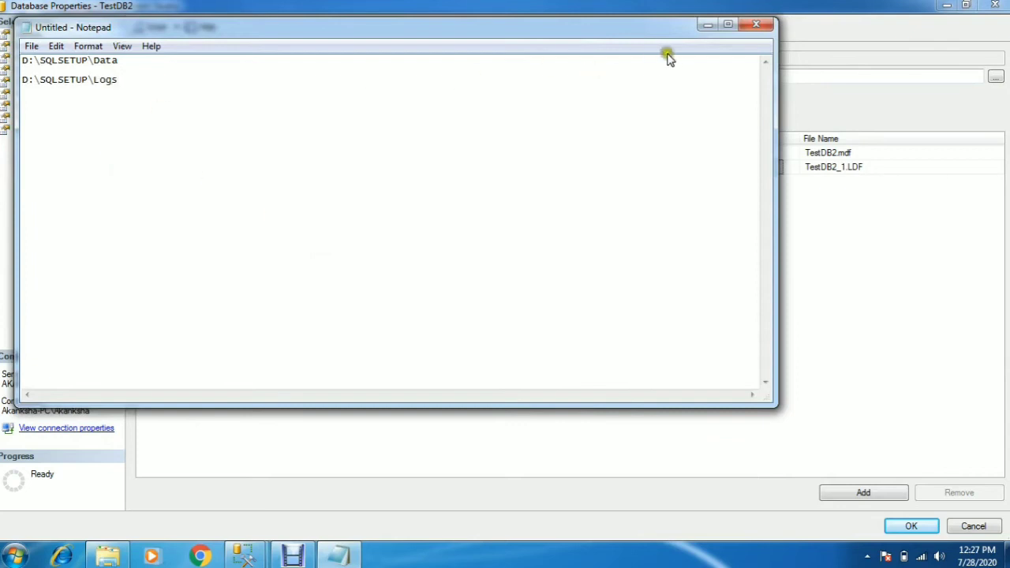
left_click(702, 31)
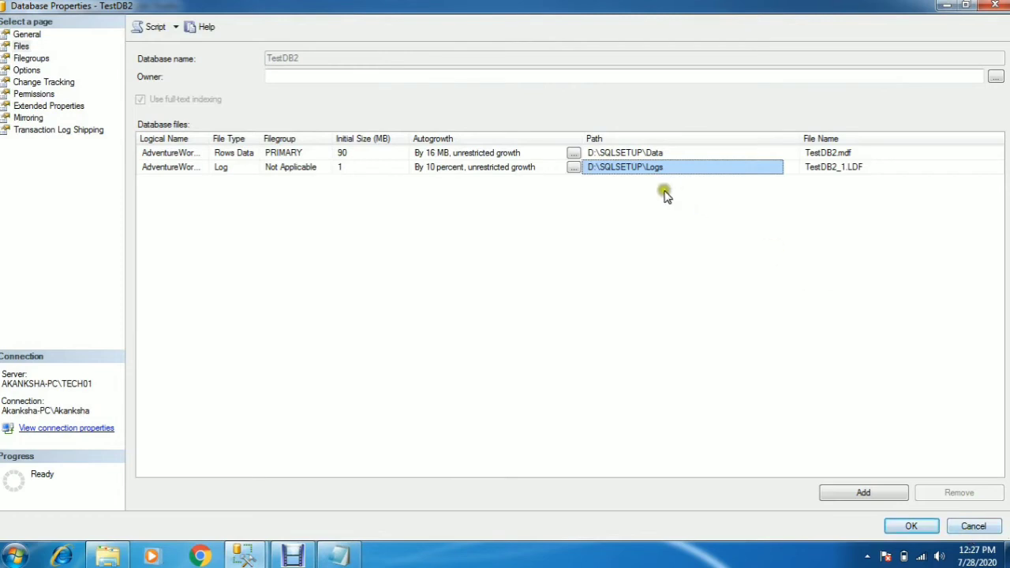
- Check the data file's logical name and path, and close TestDB2's database properties without saving changes
left_click(178, 154)
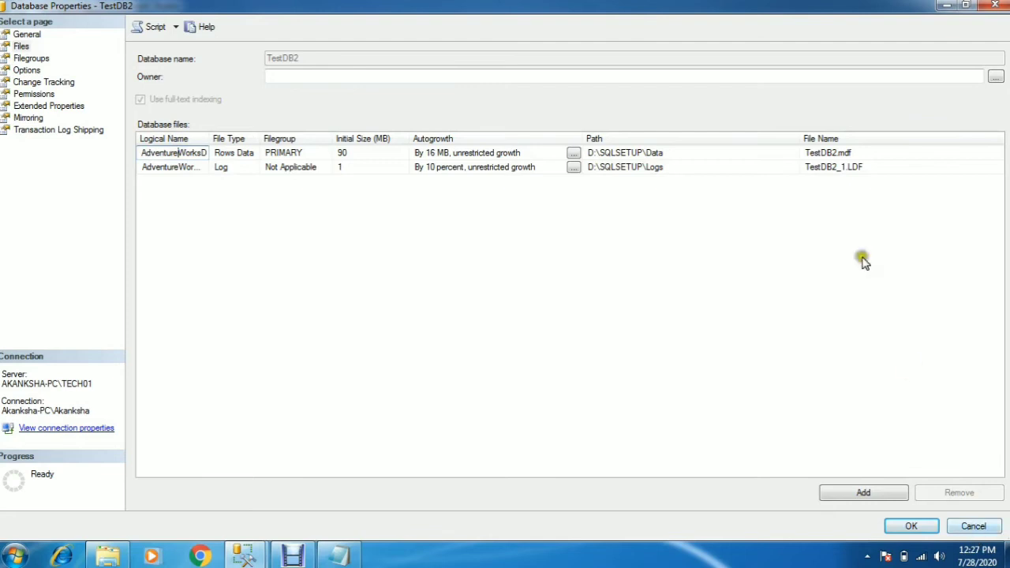
left_click(691, 154)
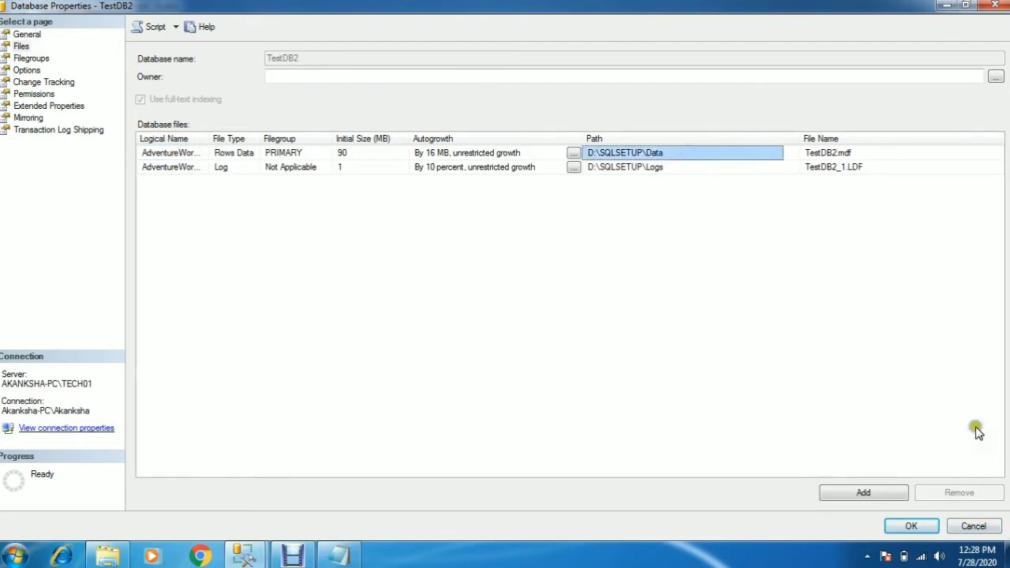
left_click(978, 528)
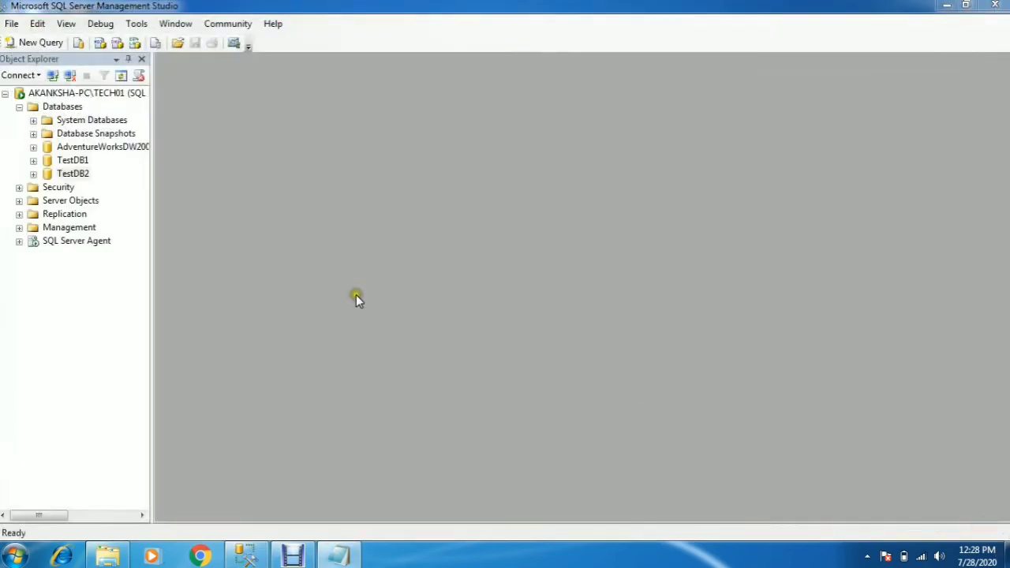
- Detach the TestDB2 database from the server, leaving the drop connections and update statistics options off
left_click(82, 175)
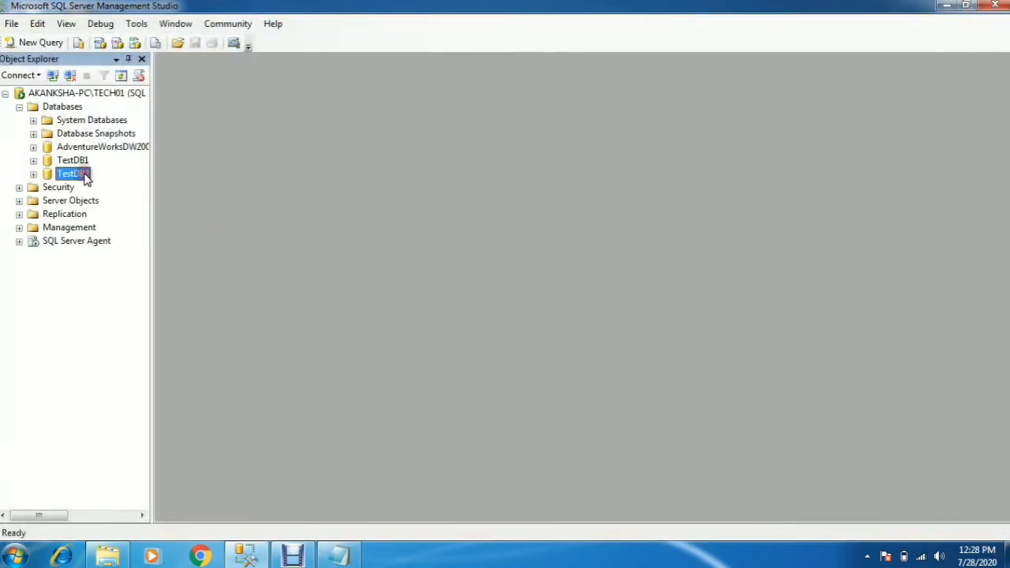
left_click(86, 176)
left_click(64, 304)
right_click(79, 173)
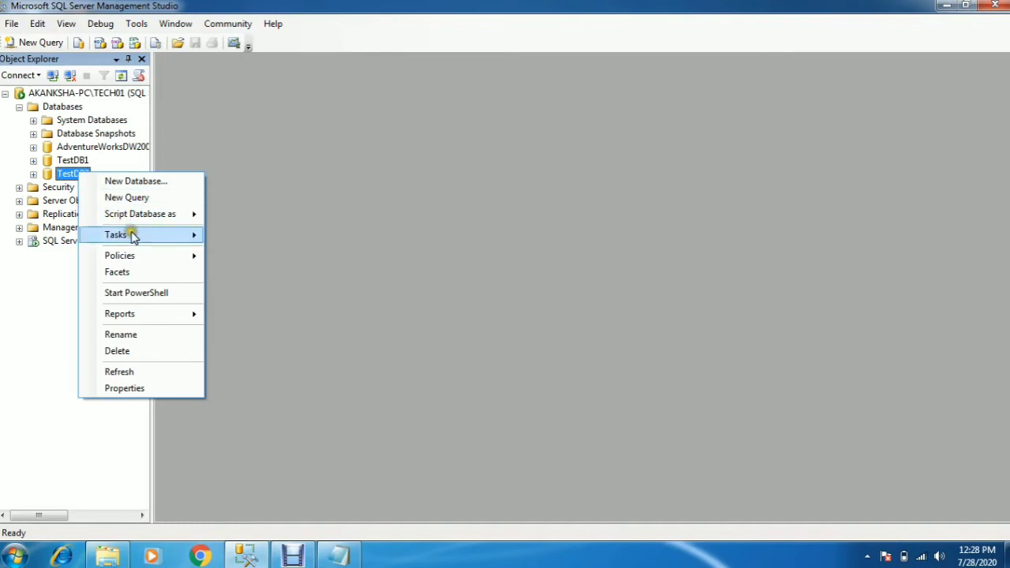
mouse_move(133, 237)
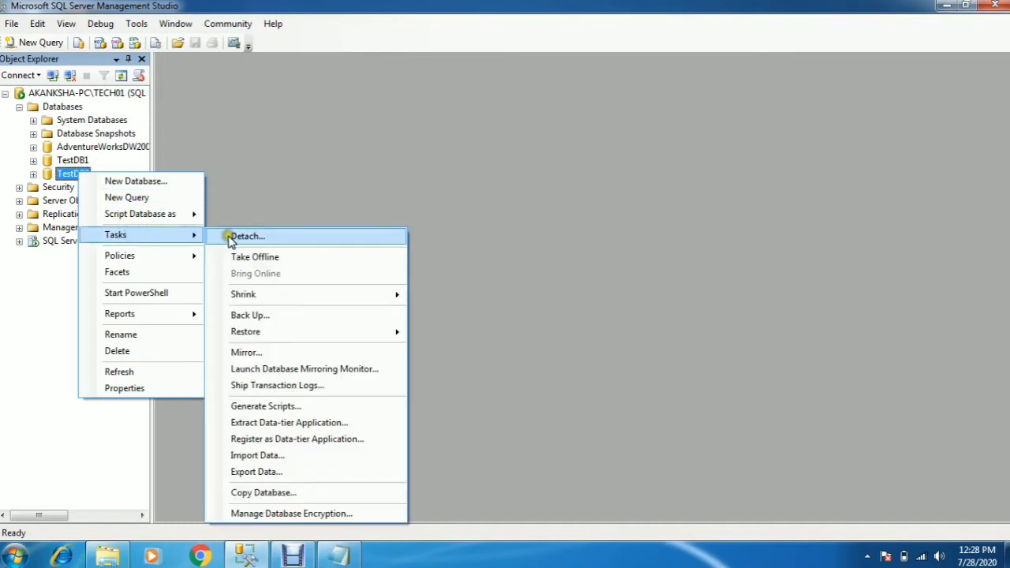
left_click(269, 237)
left_click(269, 238)
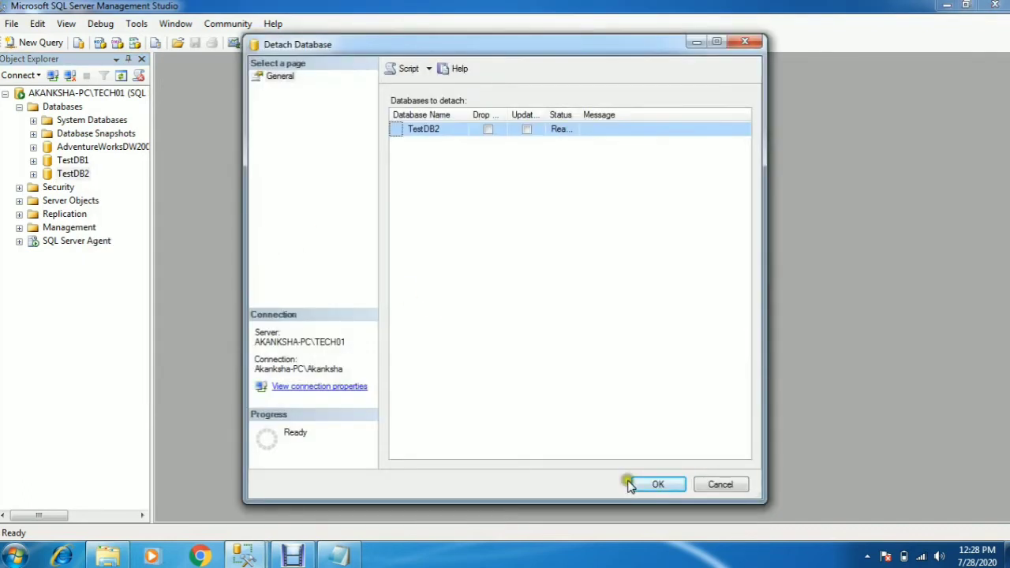
left_click(652, 486)
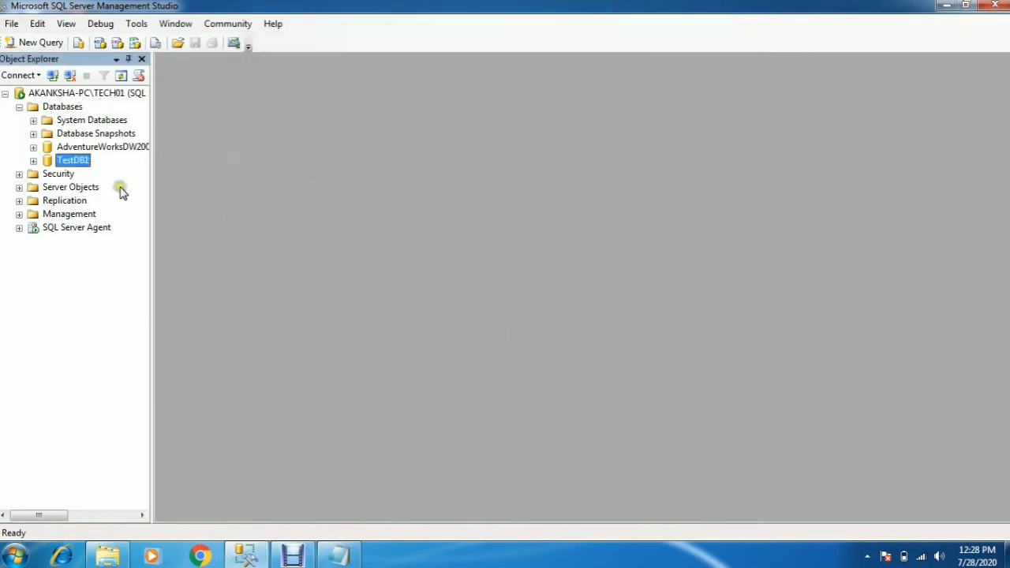
- Refresh the server's tree in Object Explorer to check its list of databases
left_click(77, 93)
left_click(119, 76)
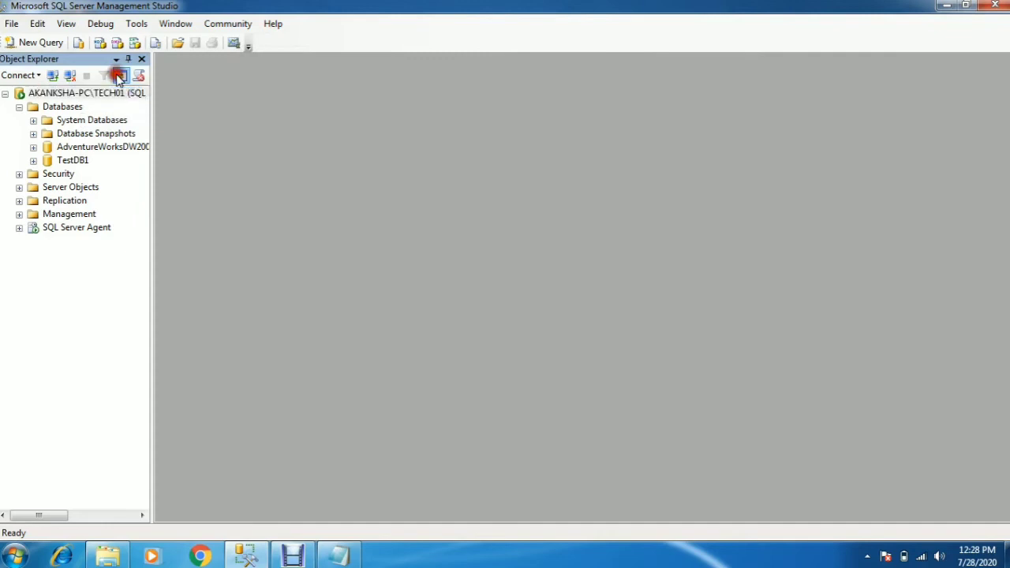
left_click(19, 106)
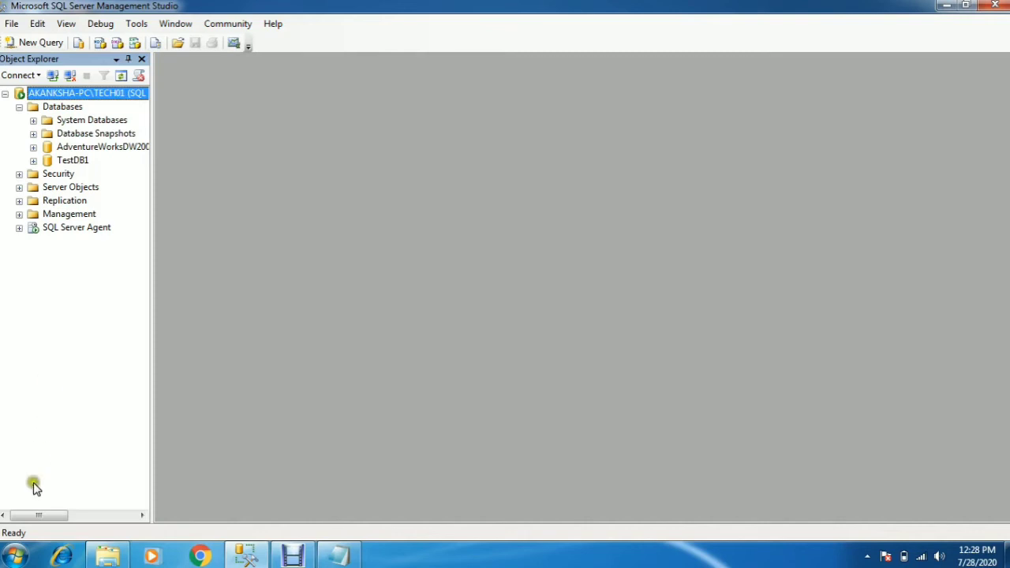
- Check the noted file paths in Notepad and open the D:\SQLSETUP\Data folder in Windows Explorer
left_click(14, 555)
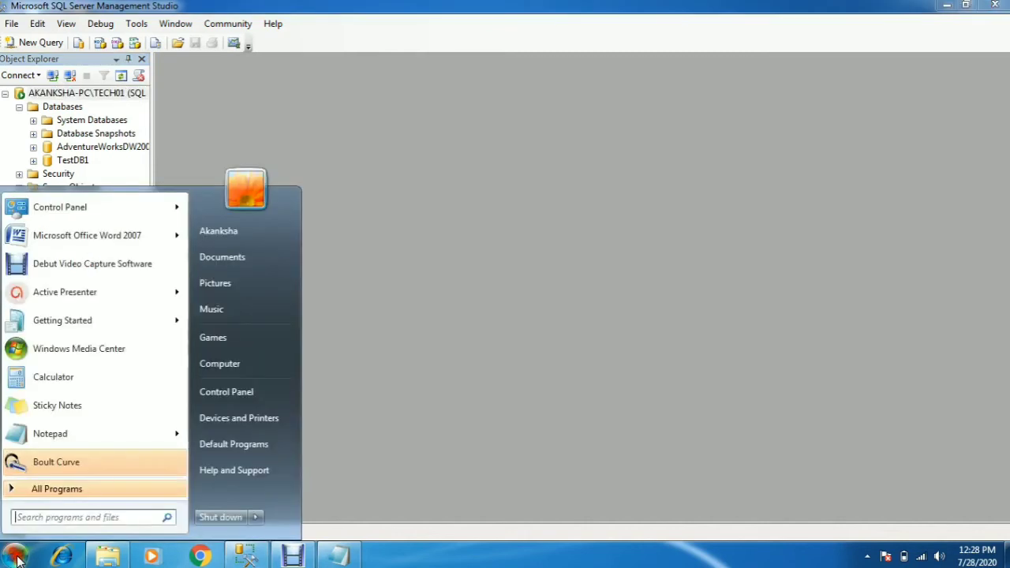
left_click(226, 360)
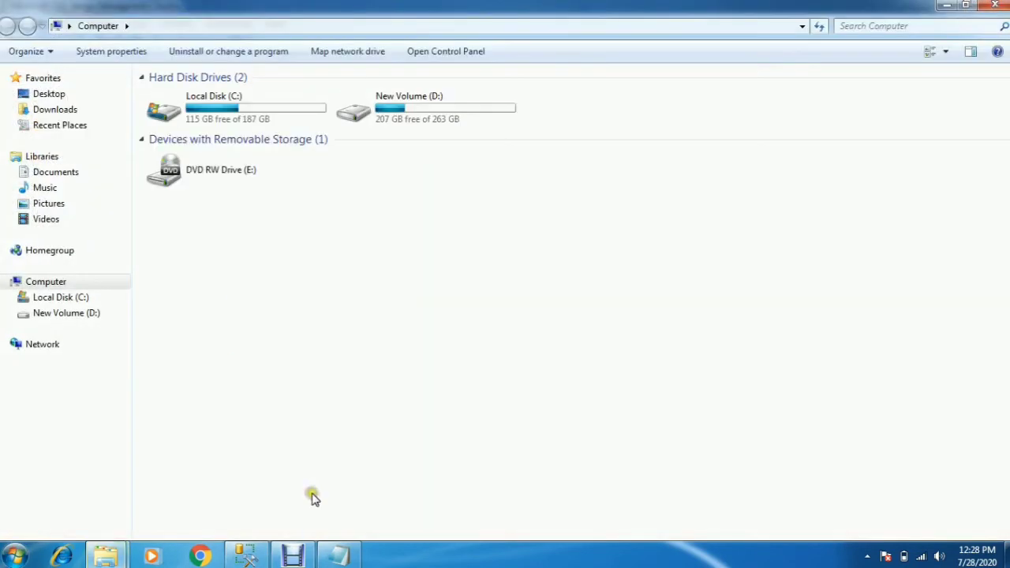
left_click(338, 555)
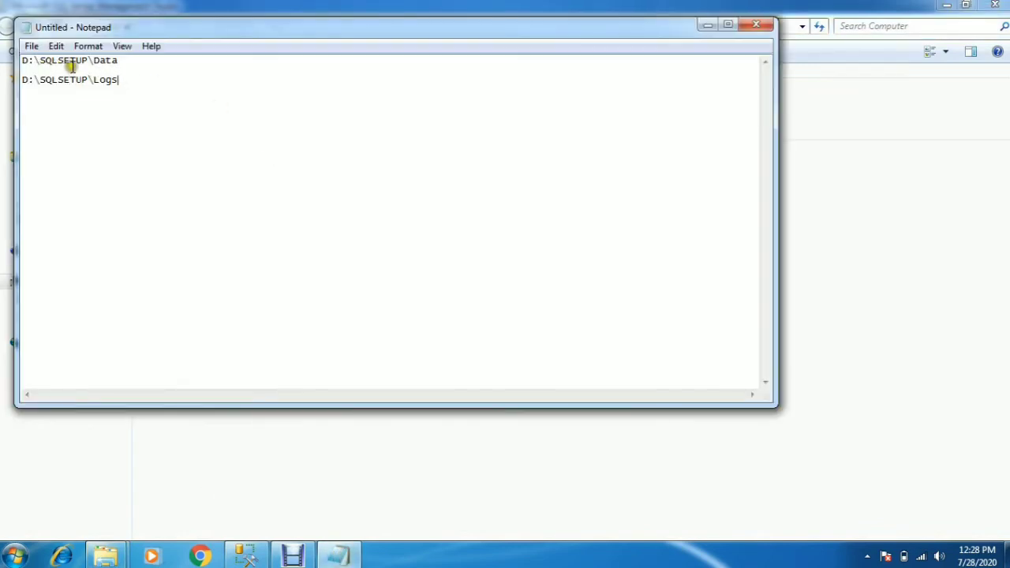
left_click(286, 474)
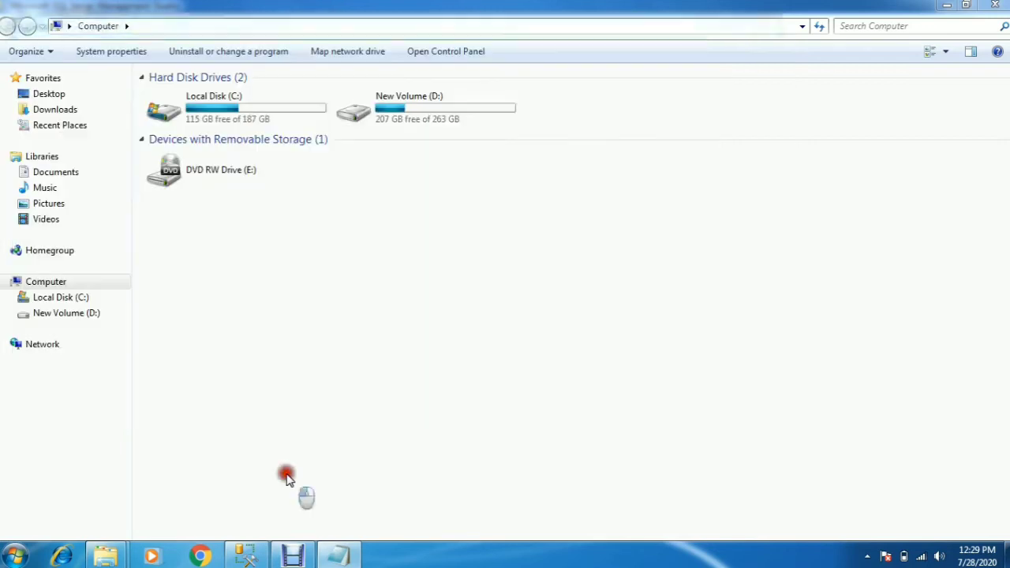
double_click(400, 122)
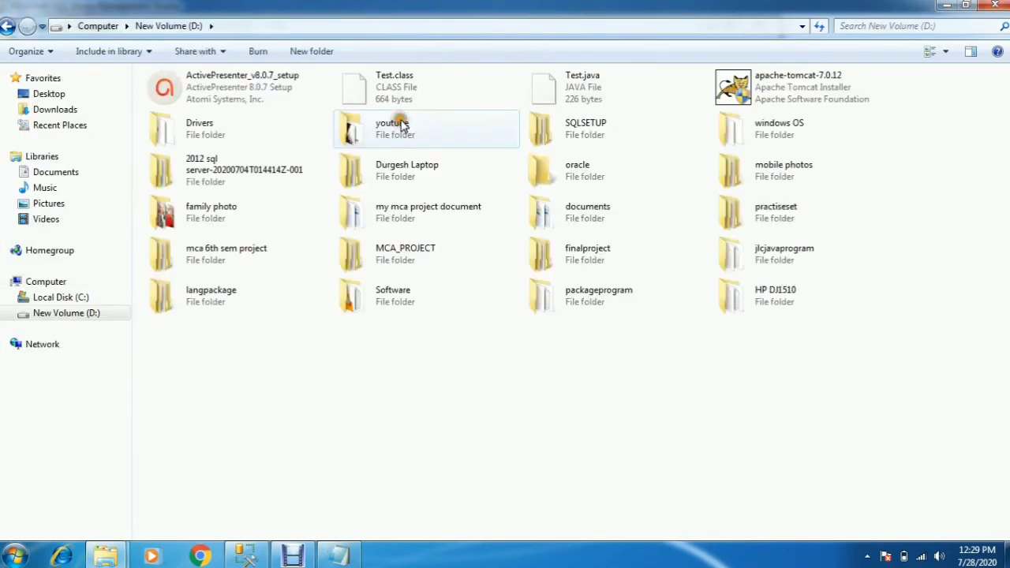
double_click(567, 130)
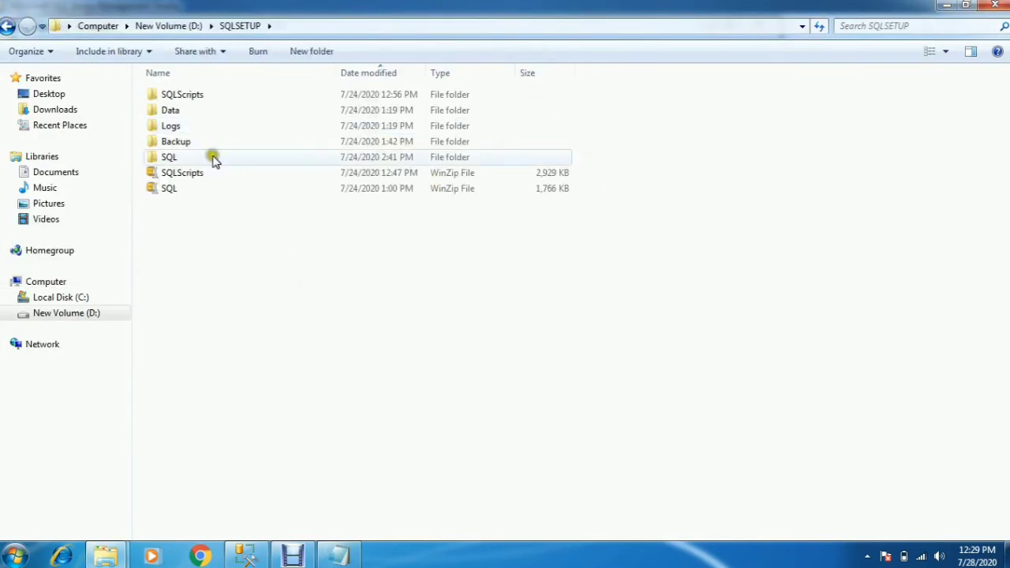
double_click(180, 110)
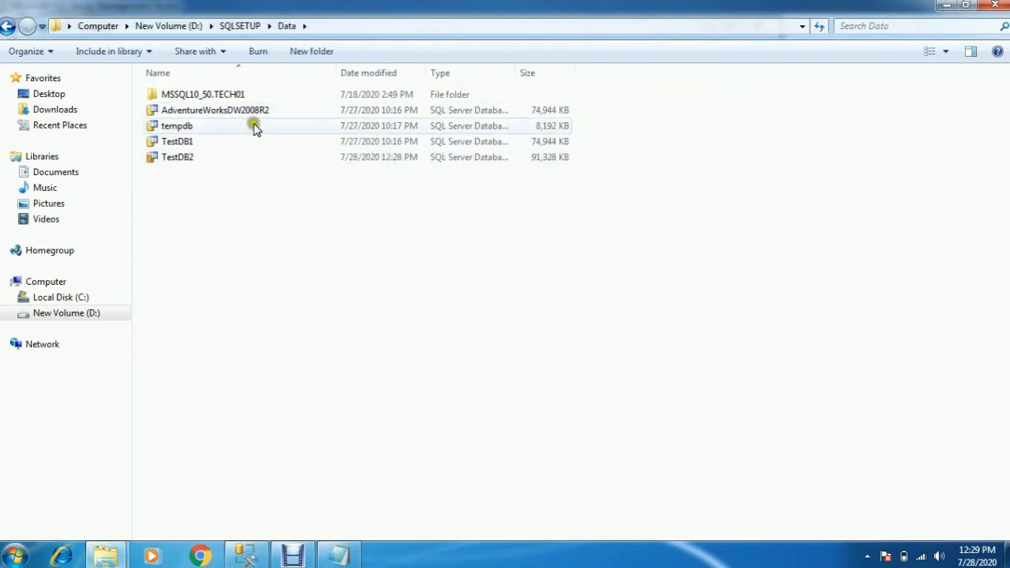
- Open the MSSQL10_50.TECH01\MSSQL\DATA subfolder to view the database files it contains
double_click(239, 94)
double_click(239, 94)
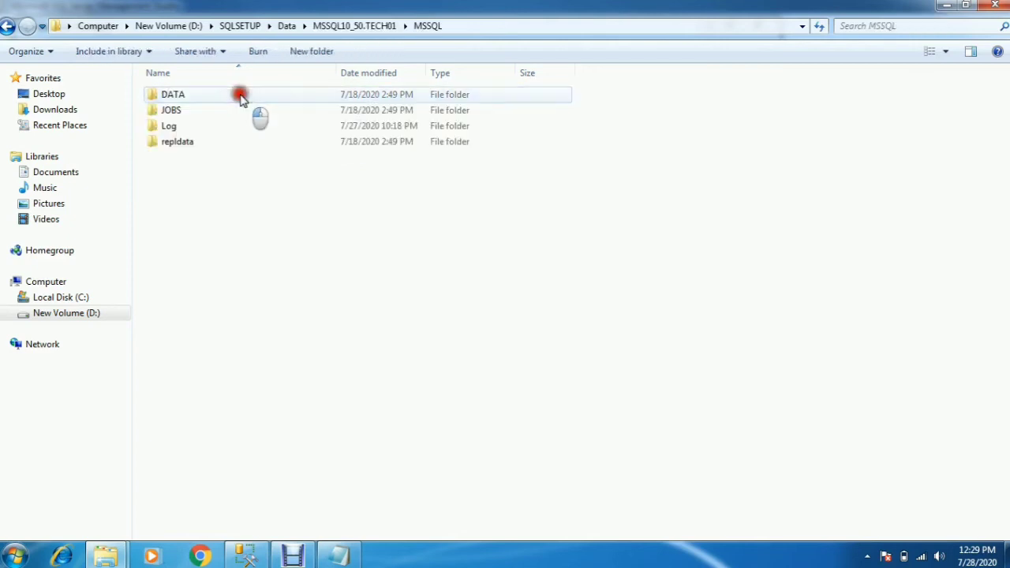
double_click(240, 94)
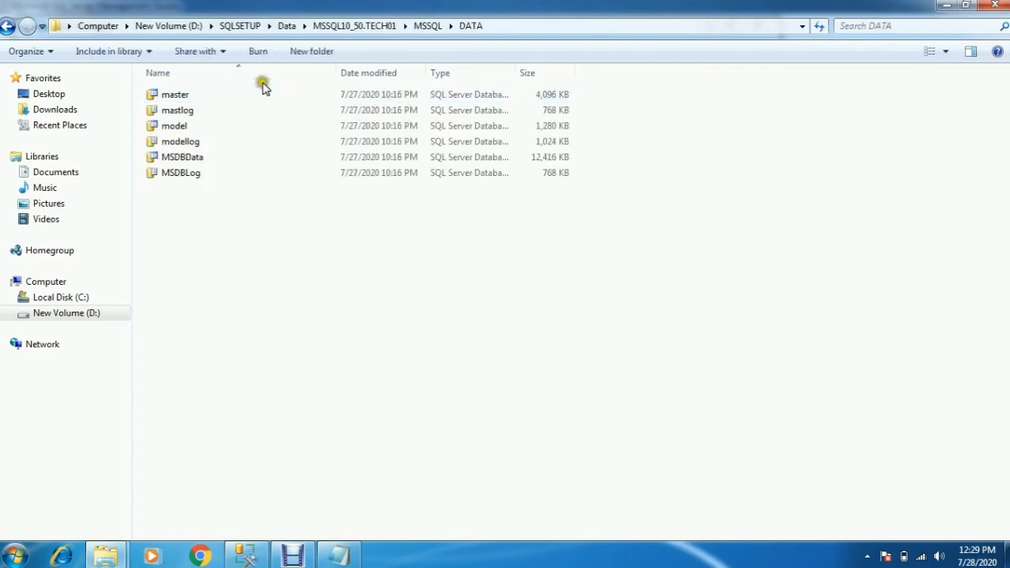
- Return to the D:\SQLSETUP\Data folder and select the TestDB2 data file
left_click(371, 26)
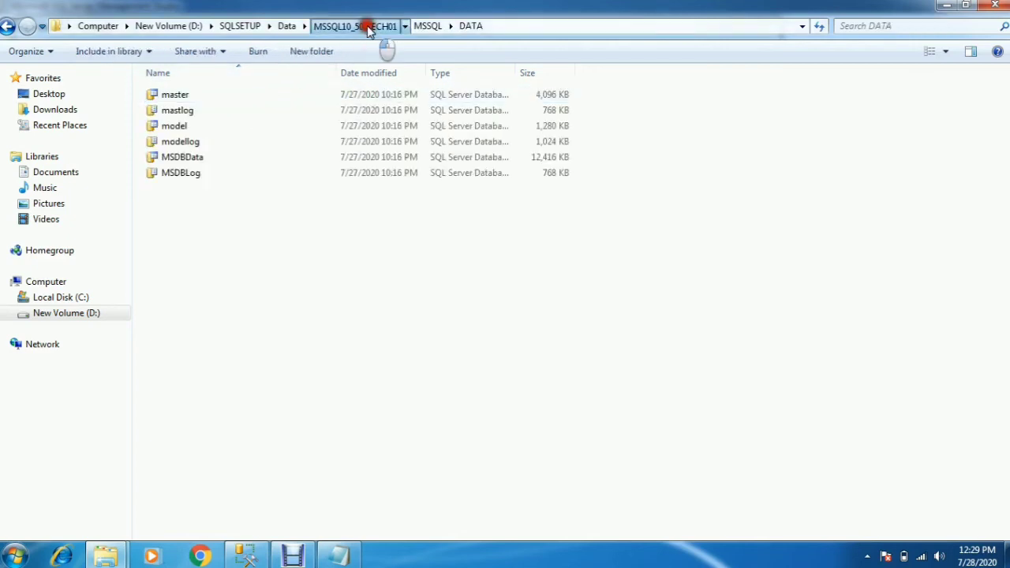
left_click(288, 26)
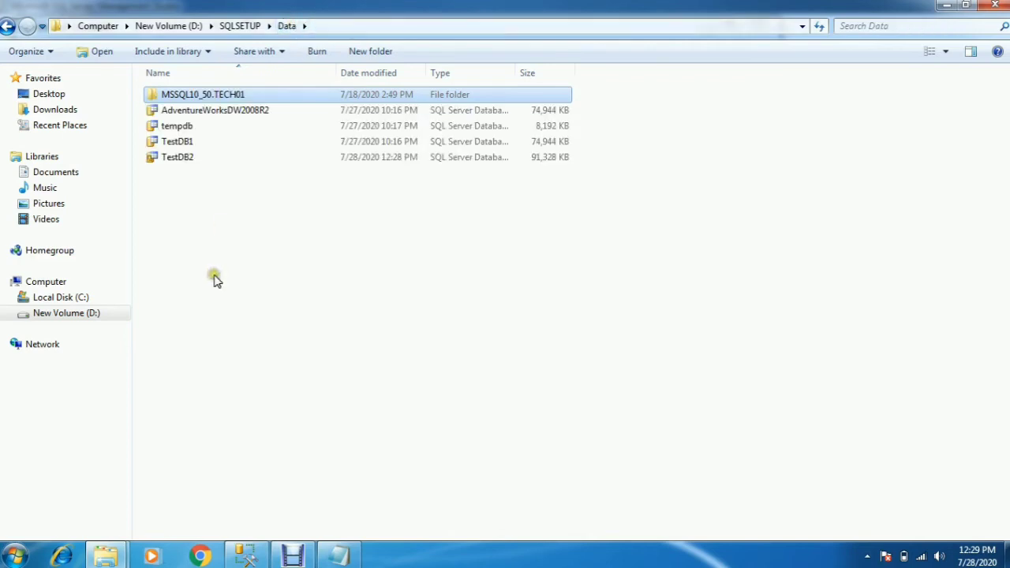
left_click(197, 163)
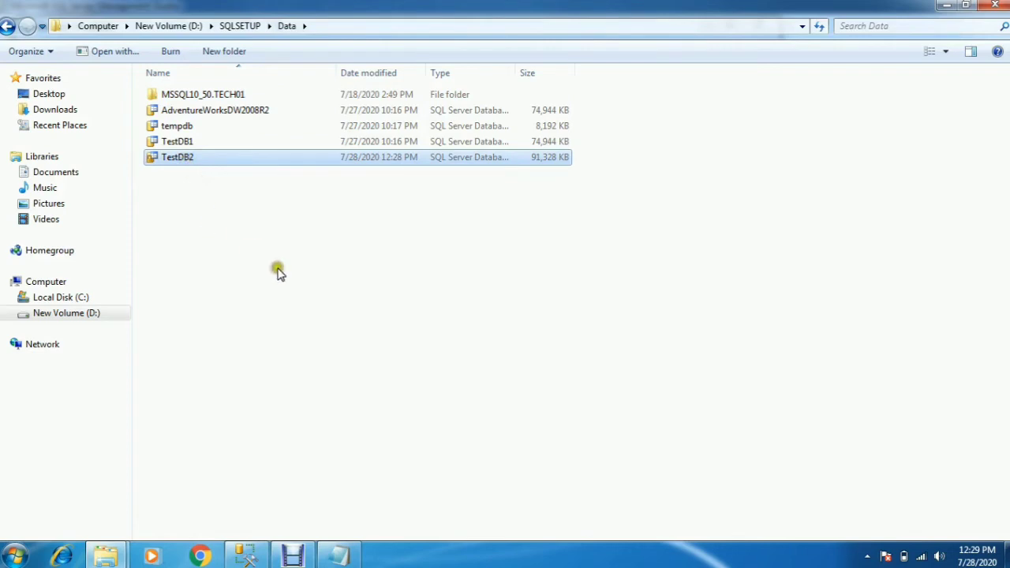
- Open the D:\SQLSETUP\Logs folder and select the TestDB2_1 log file
left_click(246, 26)
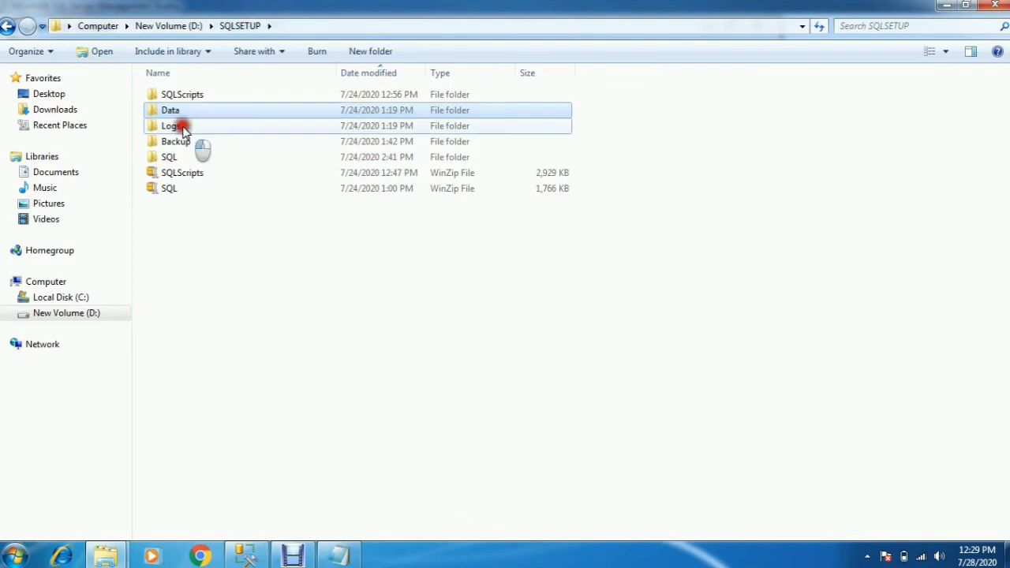
left_click(182, 129)
double_click(183, 129)
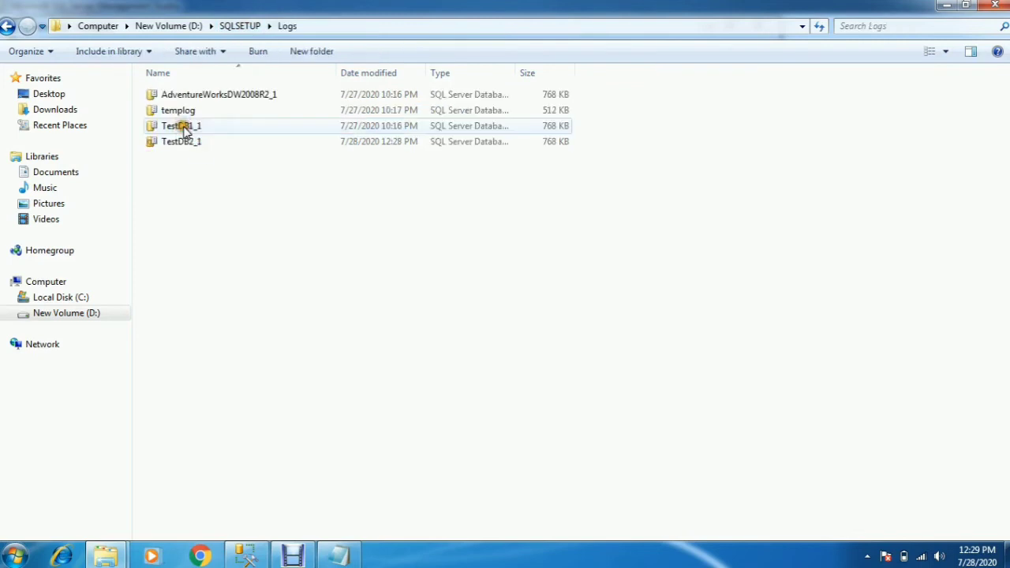
left_click(182, 144)
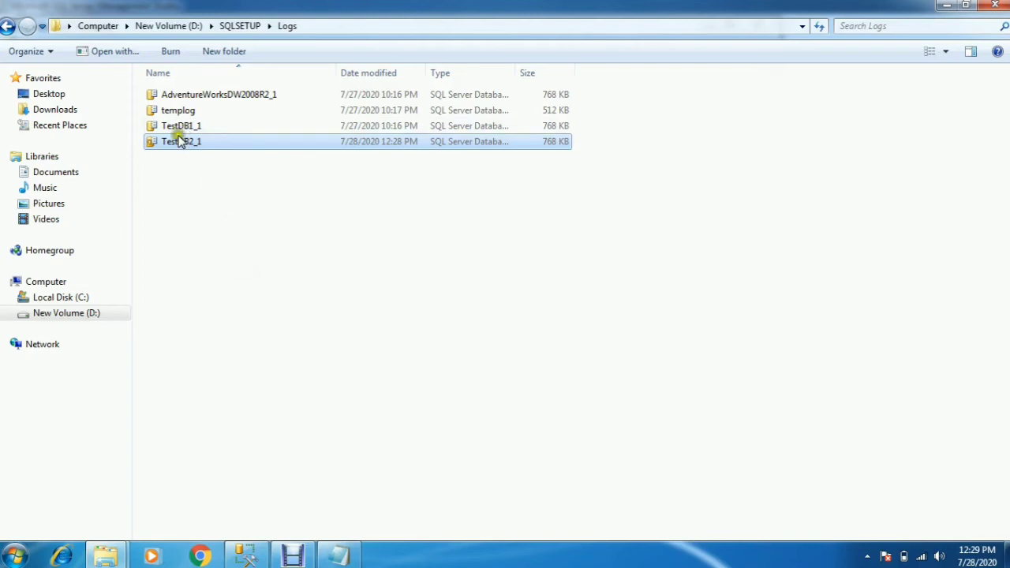
- Switch to SQL Server Management Studio and add TestDB2.mdf from D:\SQLSETUP\Data to the databases to attach
left_click(246, 556)
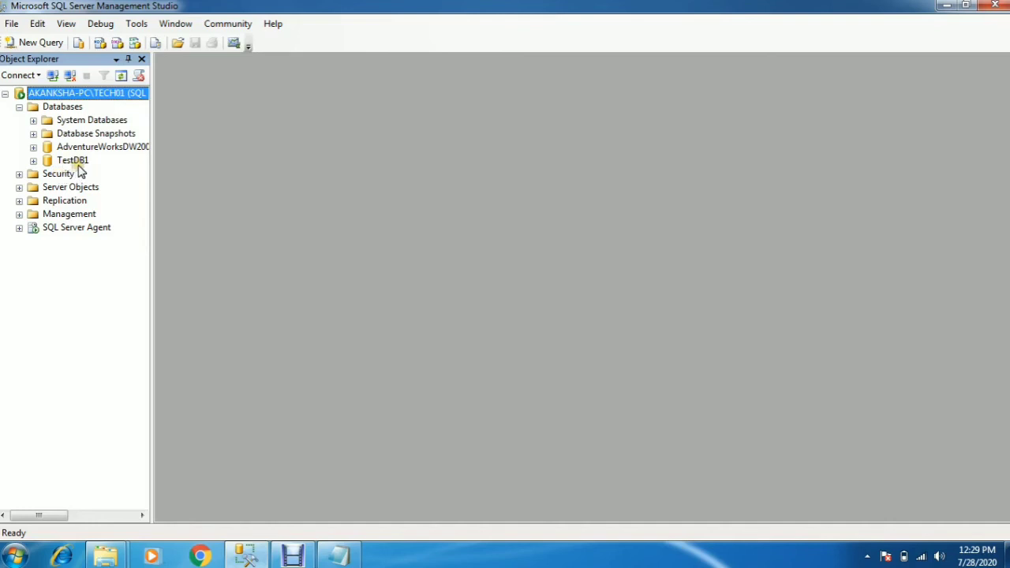
right_click(69, 108)
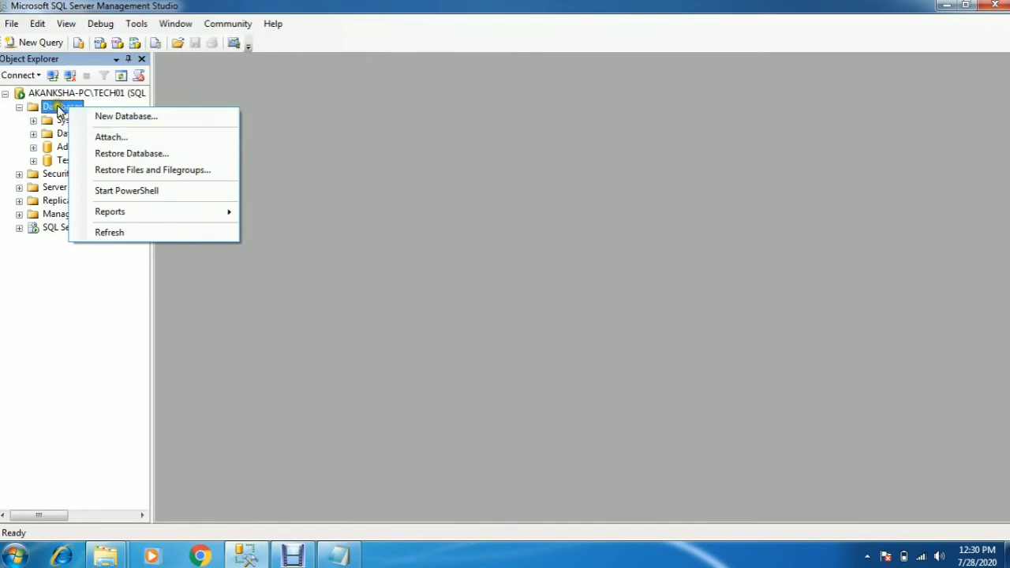
left_click(108, 139)
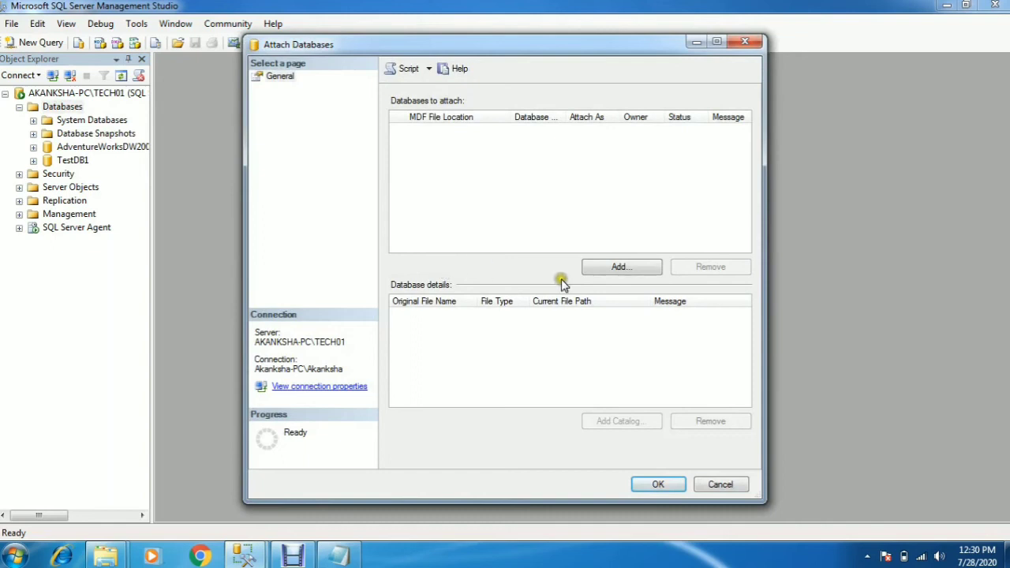
left_click(612, 270)
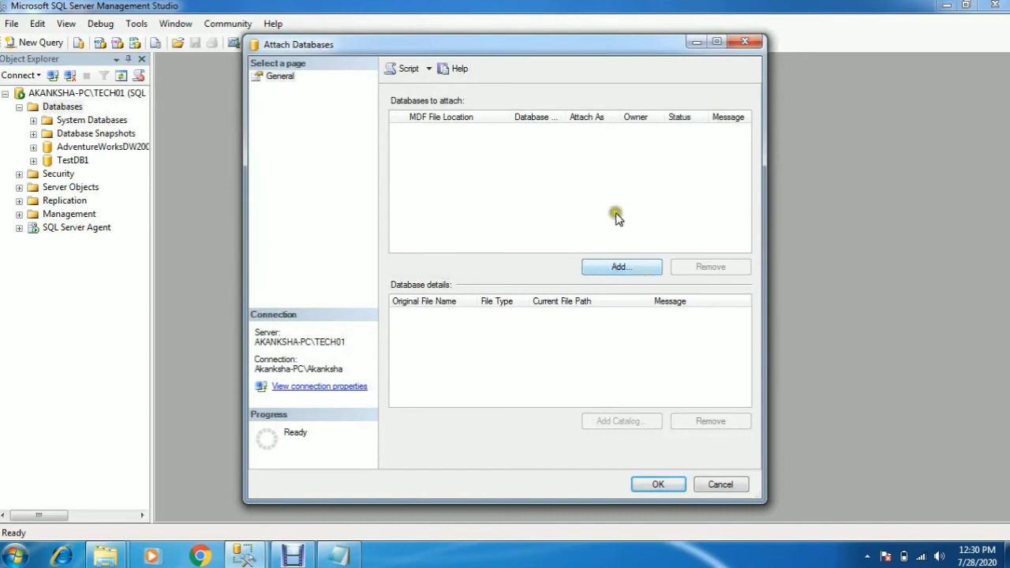
left_click(618, 269)
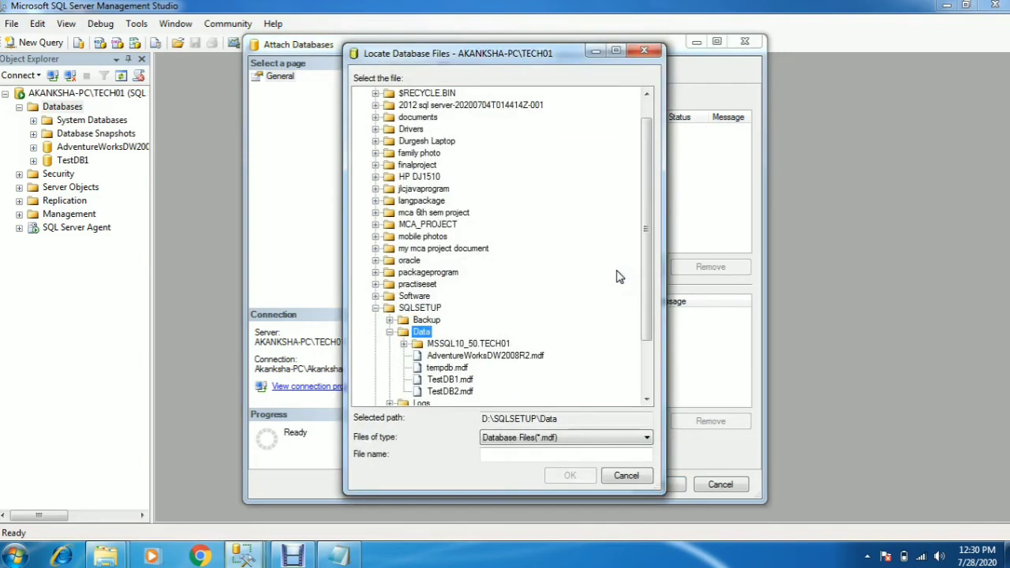
left_click(463, 396)
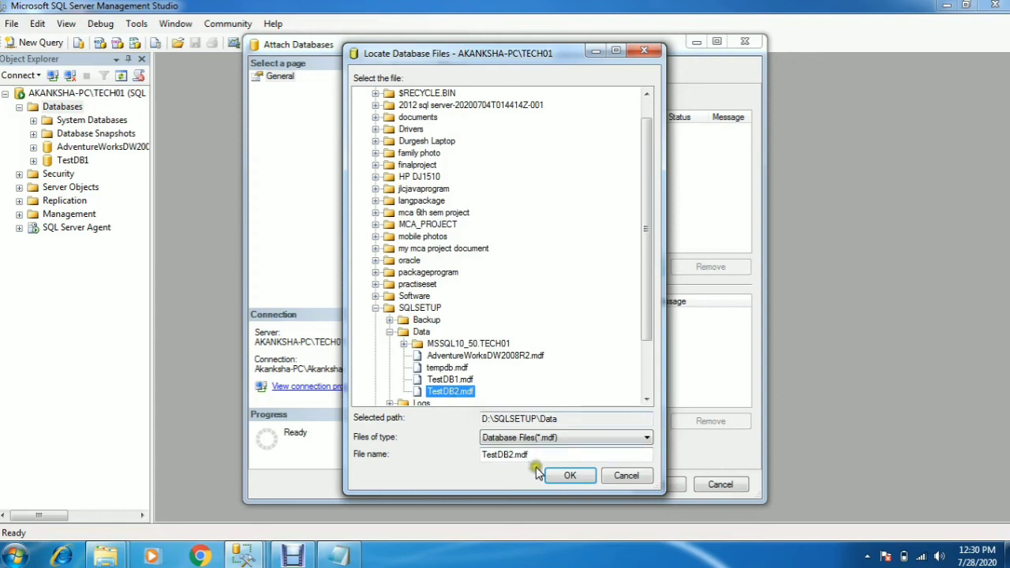
left_click(569, 476)
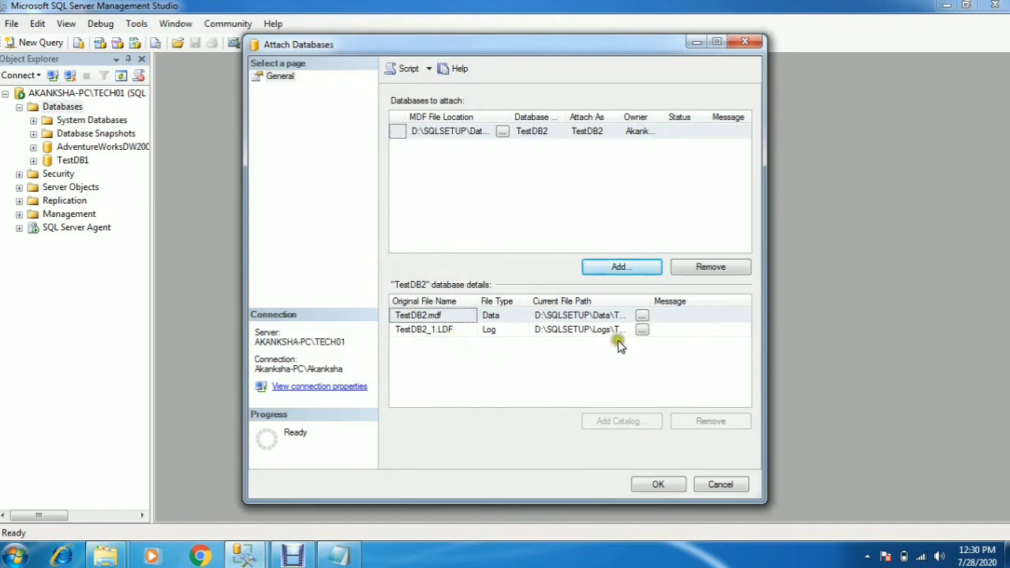
- Check the current file paths of TestDB2's data and log files in the enlarged dialog and attach the database
left_click(718, 46)
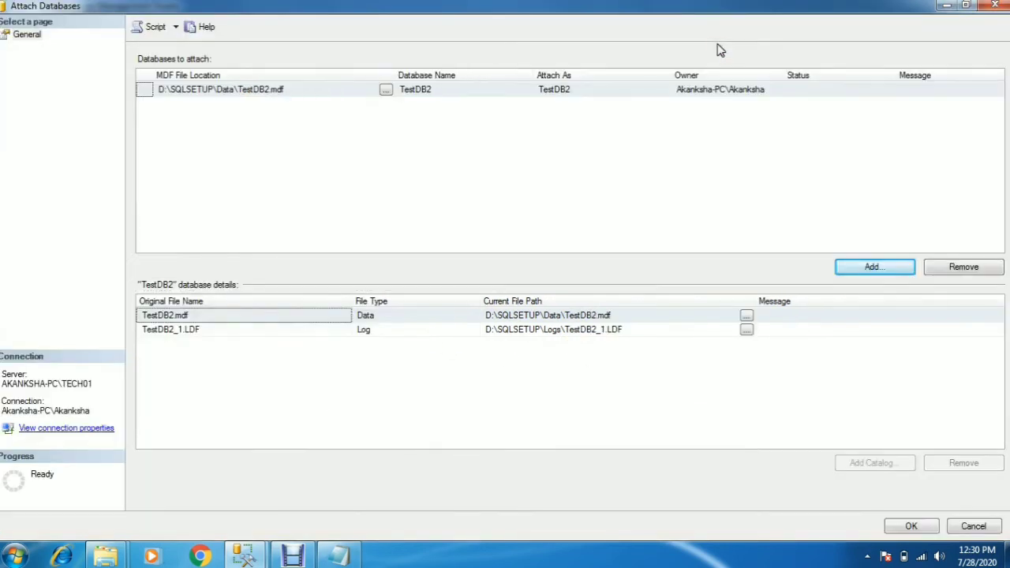
left_click(627, 381)
left_click(217, 335)
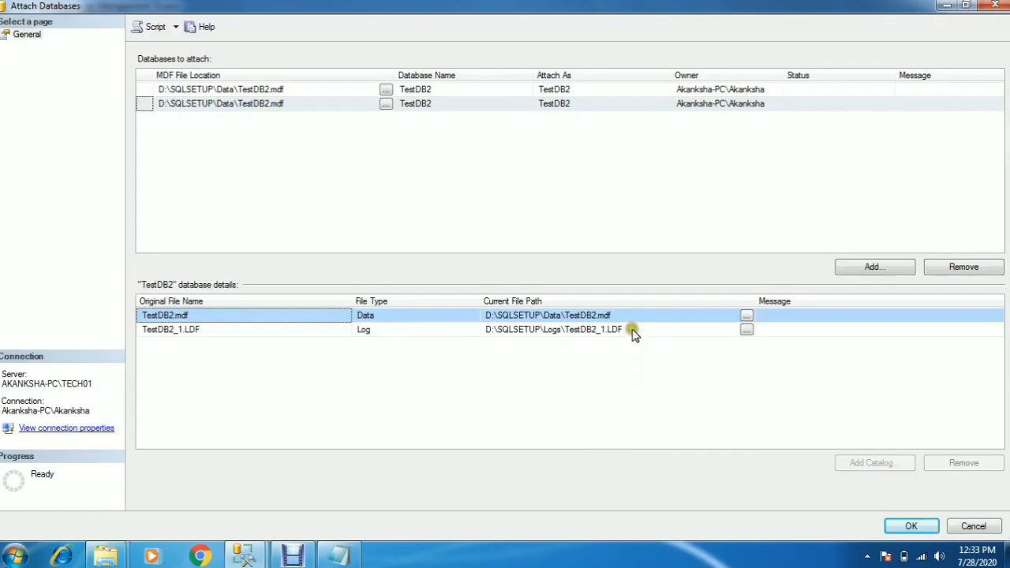
left_click(632, 330)
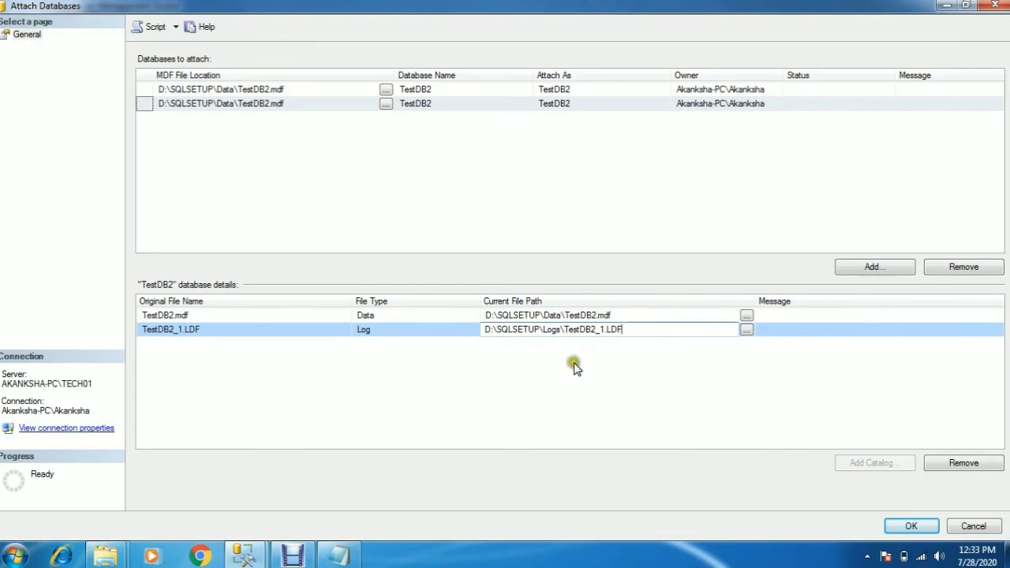
left_click(615, 316)
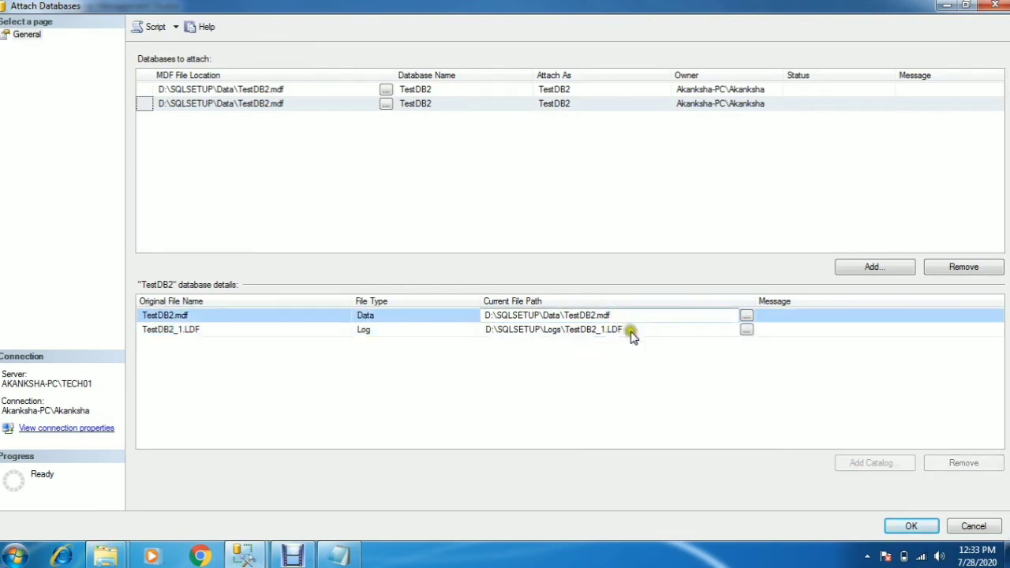
left_click(631, 332)
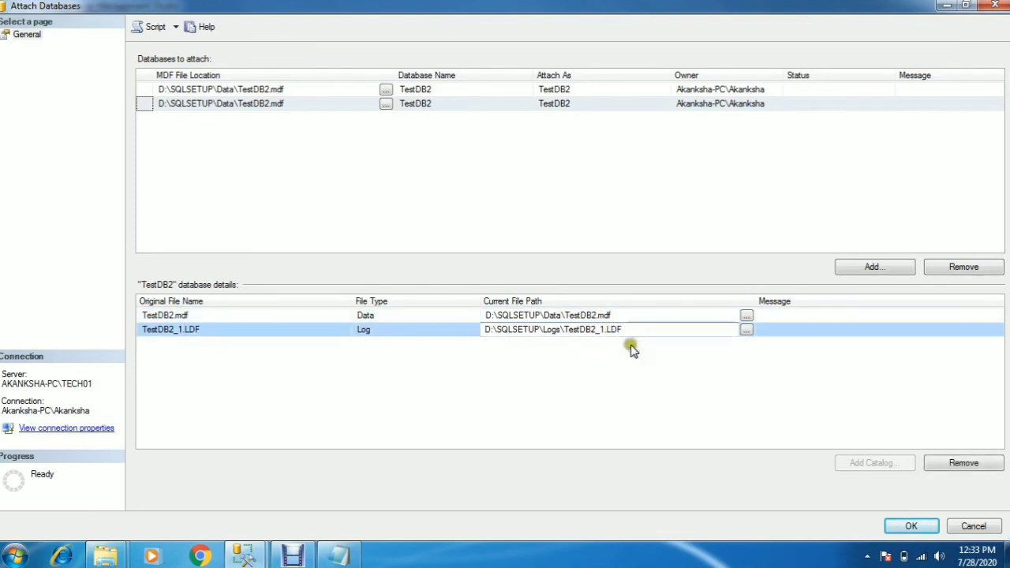
left_click(624, 382)
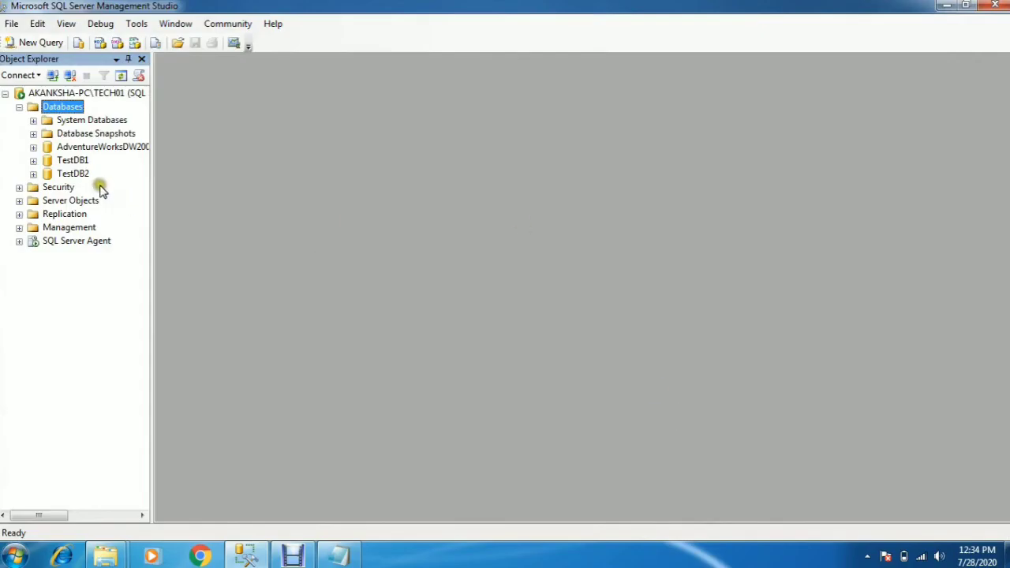
- Refresh the attached TestDB2 database in Object Explorer and expand it to view its object folders
left_click(82, 175)
right_click(84, 180)
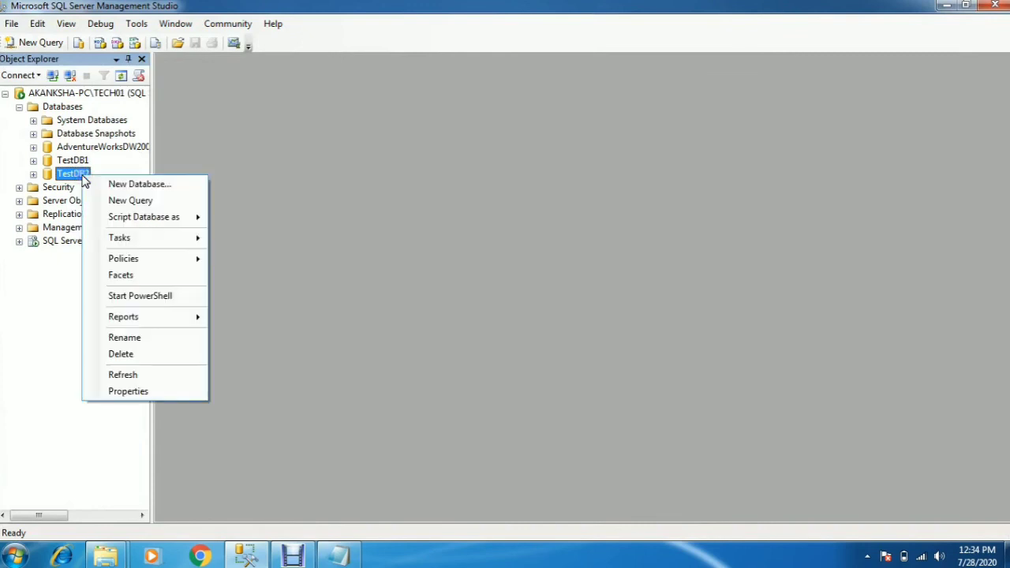
left_click(53, 317)
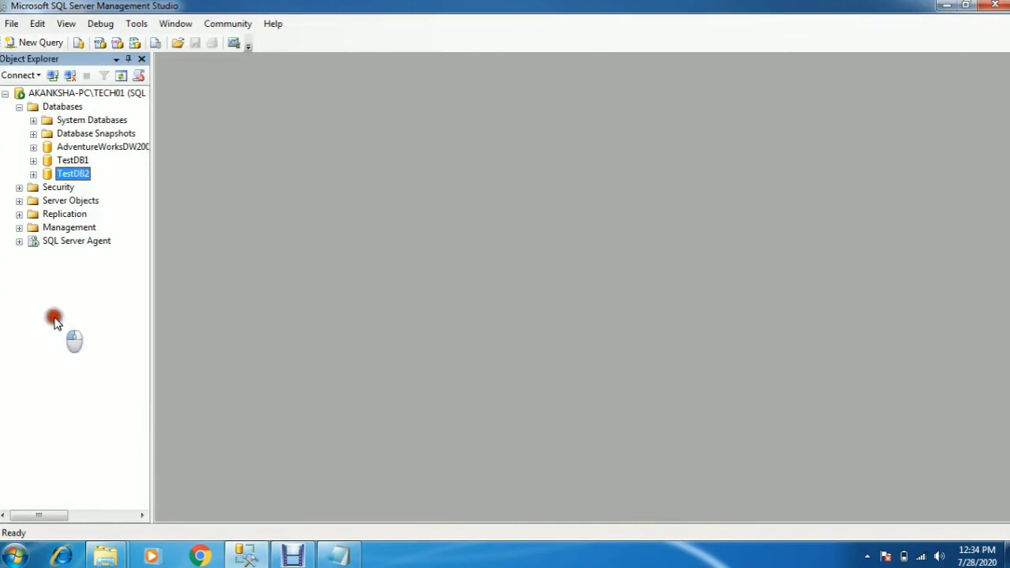
right_click(78, 174)
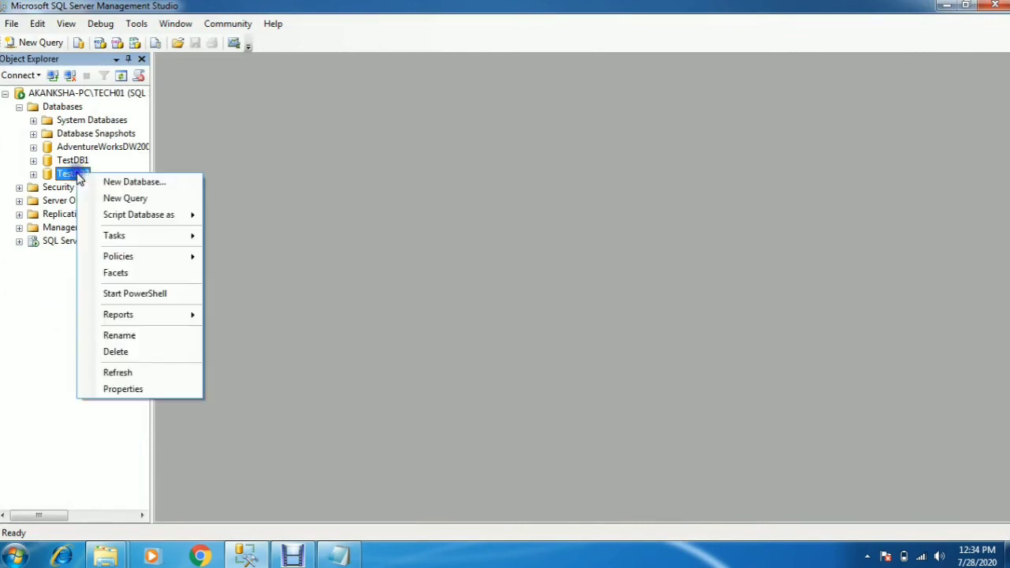
left_click(115, 372)
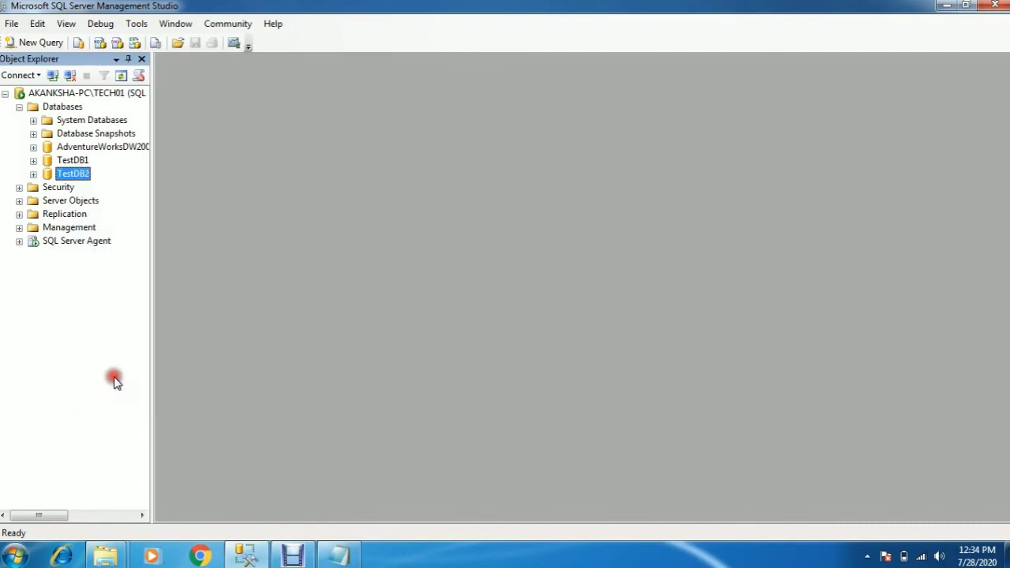
left_click(33, 173)
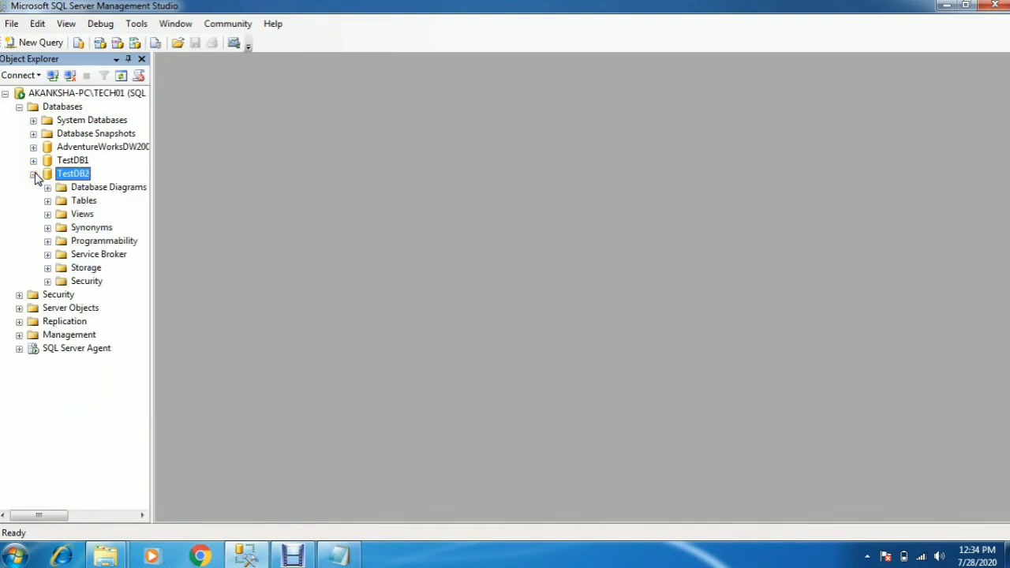
- Examine the paths and names of TestDB2's data and log files in its database properties, leaving the settings as they are
right_click(75, 177)
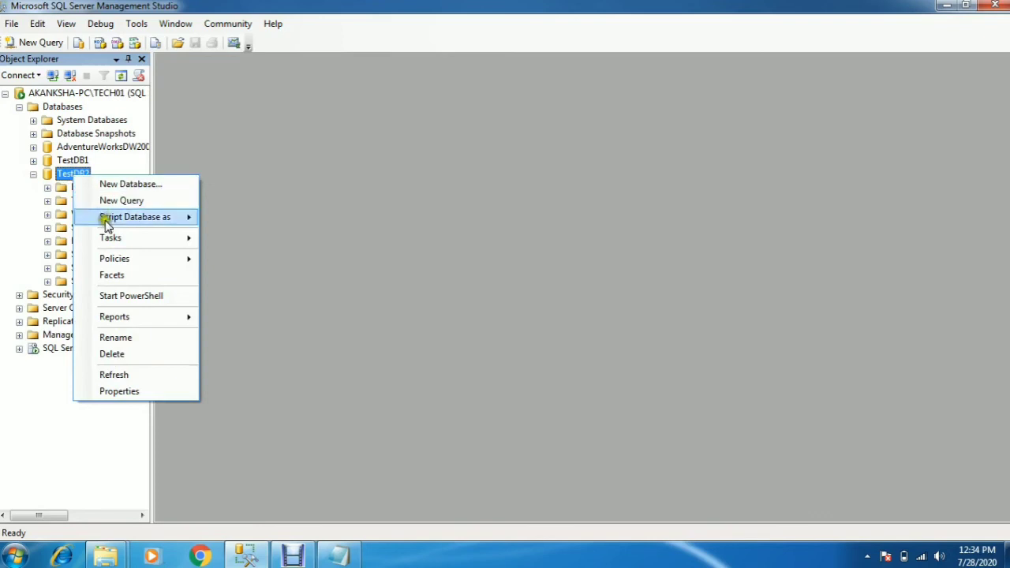
left_click(115, 392)
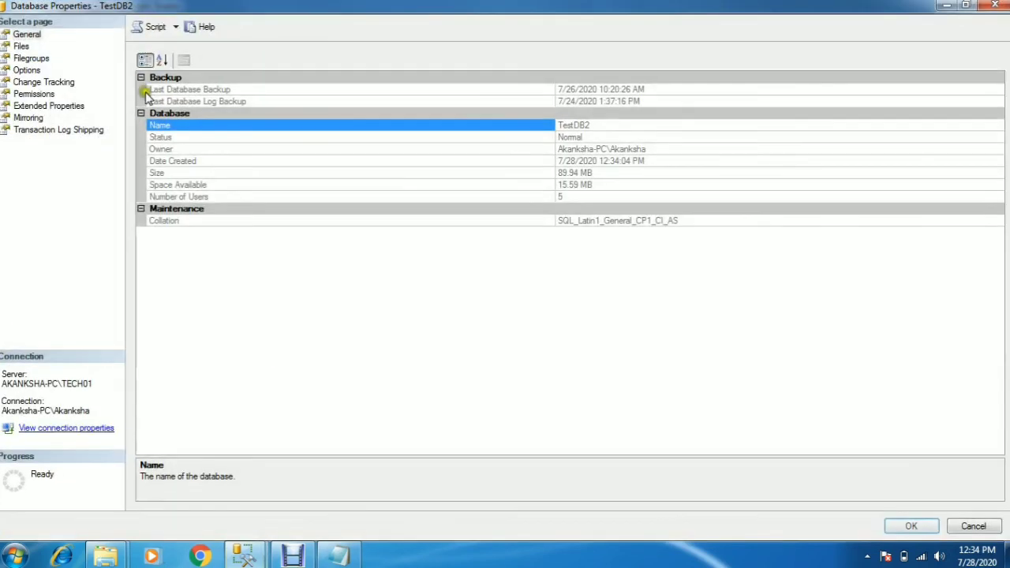
left_click(21, 46)
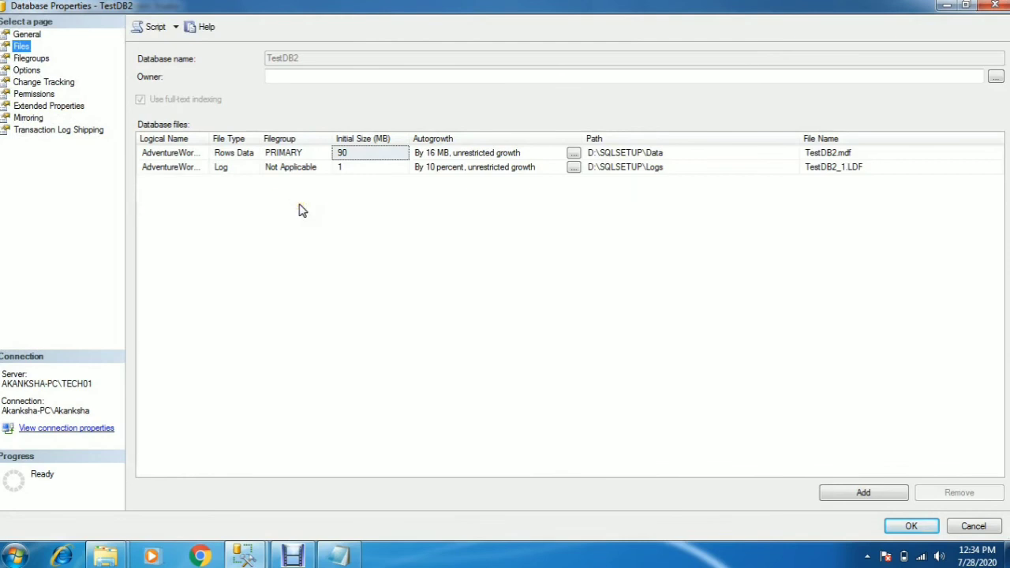
left_click(848, 168)
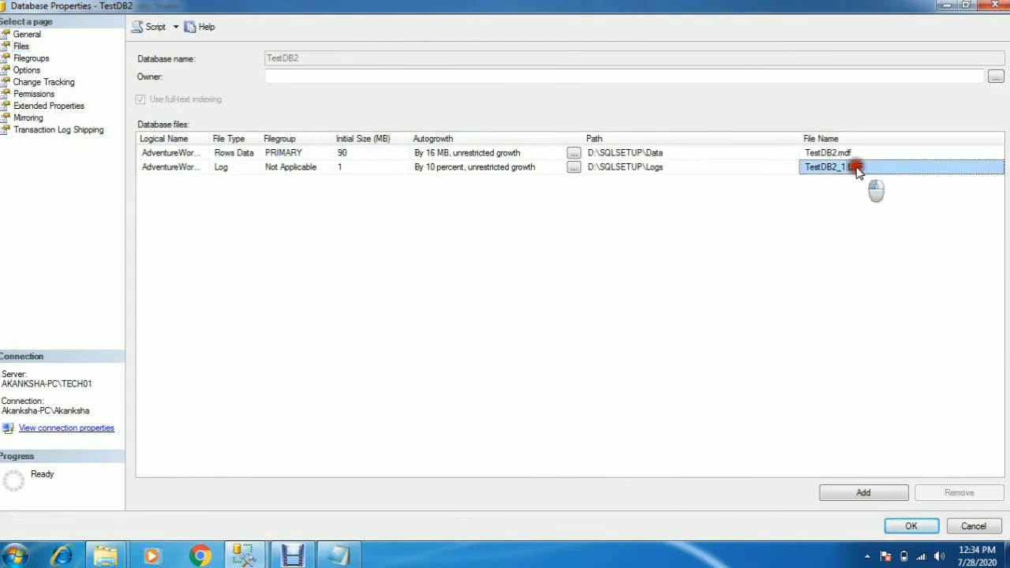
left_click(832, 155)
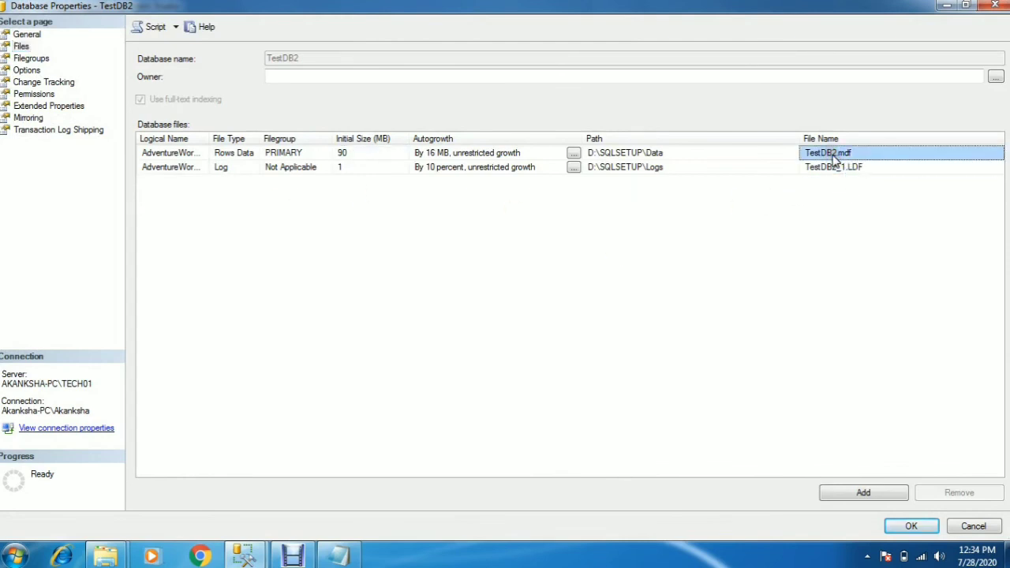
left_click(859, 167)
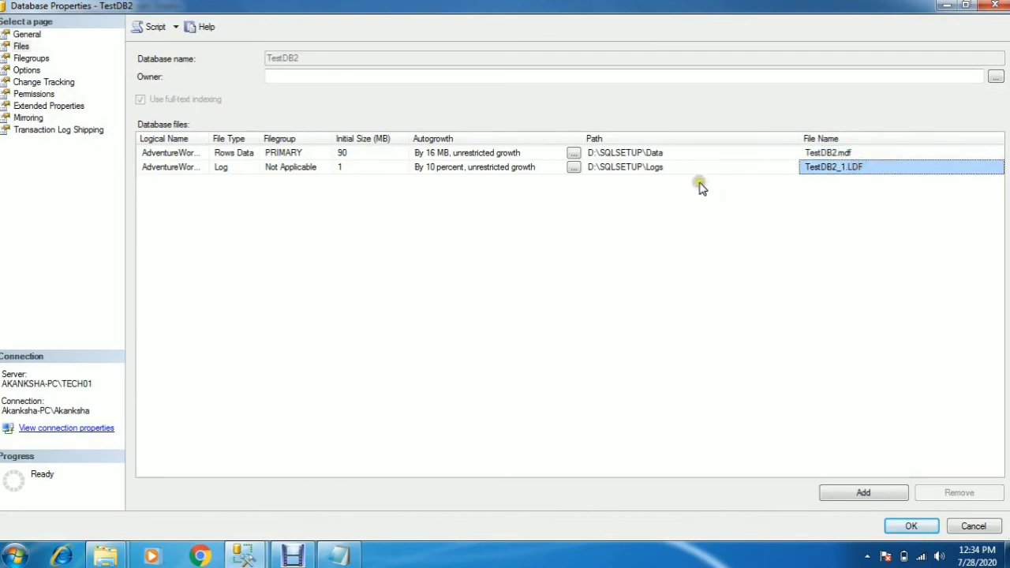
left_click(973, 528)
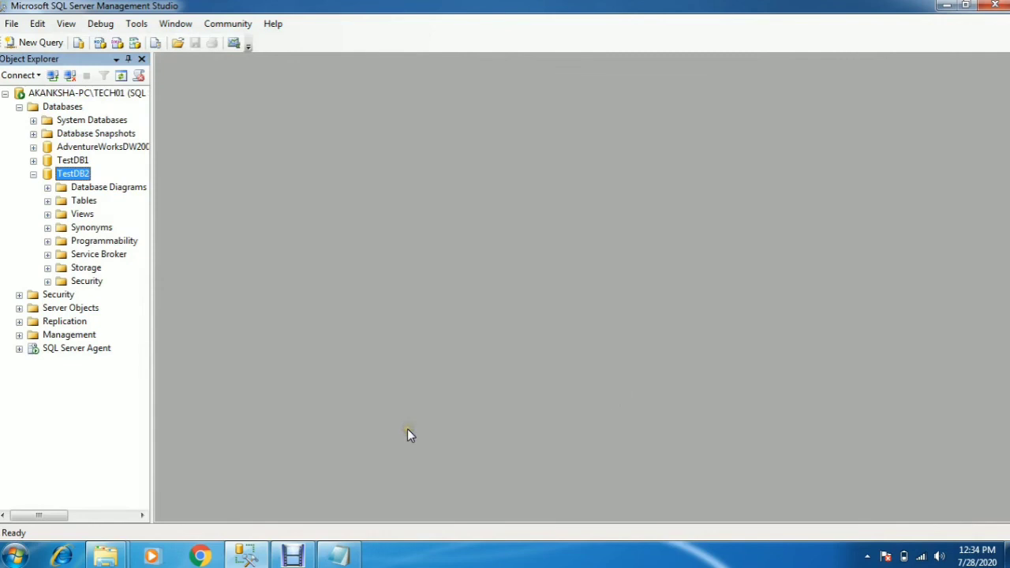